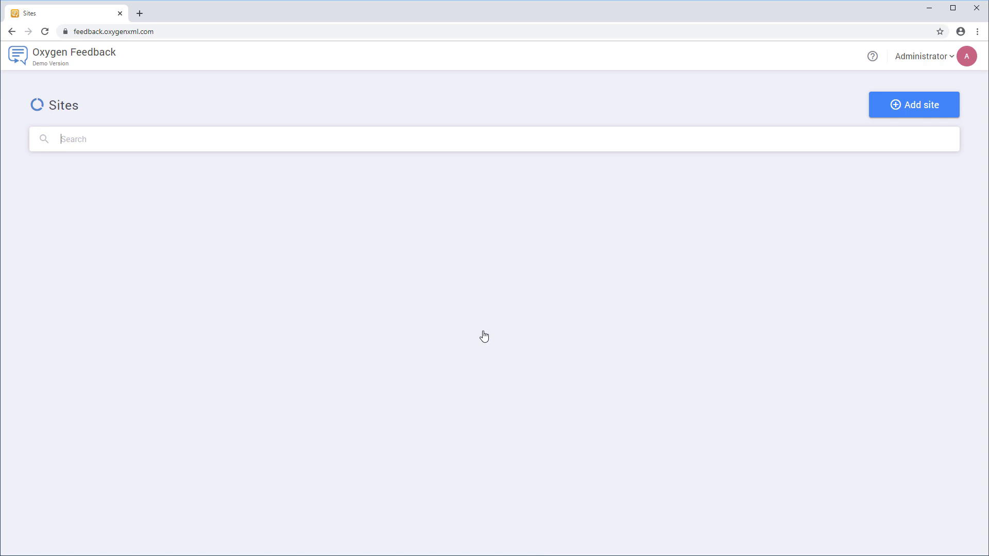
Add a new site named Flowers with description 'WebHelp output for my Flowers project'.
{"action": "left_click", "coordinate": [917, 110]}
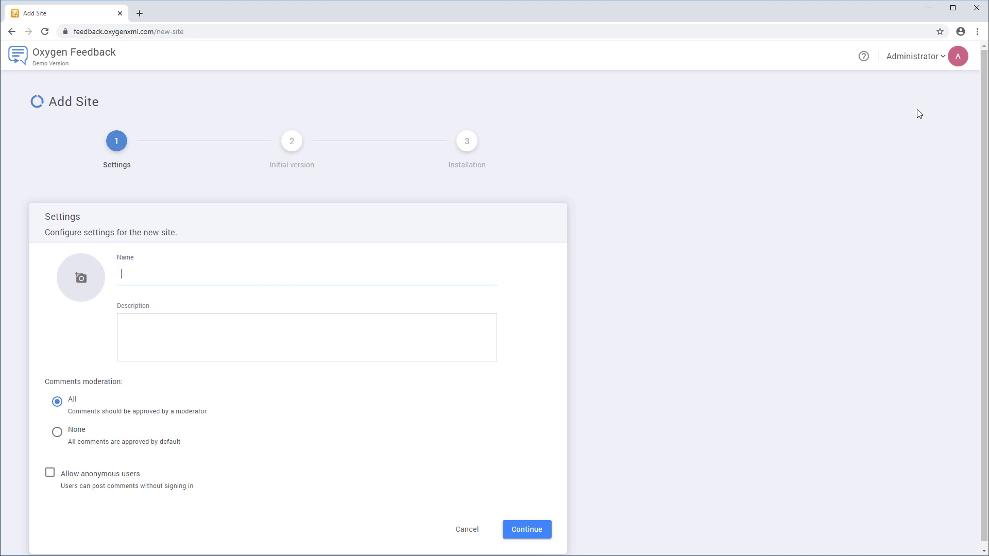
{"action": "type", "text": "Flowers"}
{"action": "left_click", "coordinate": [388, 326]}
{"action": "type", "text": "WebHelp output for my Flowers project"}
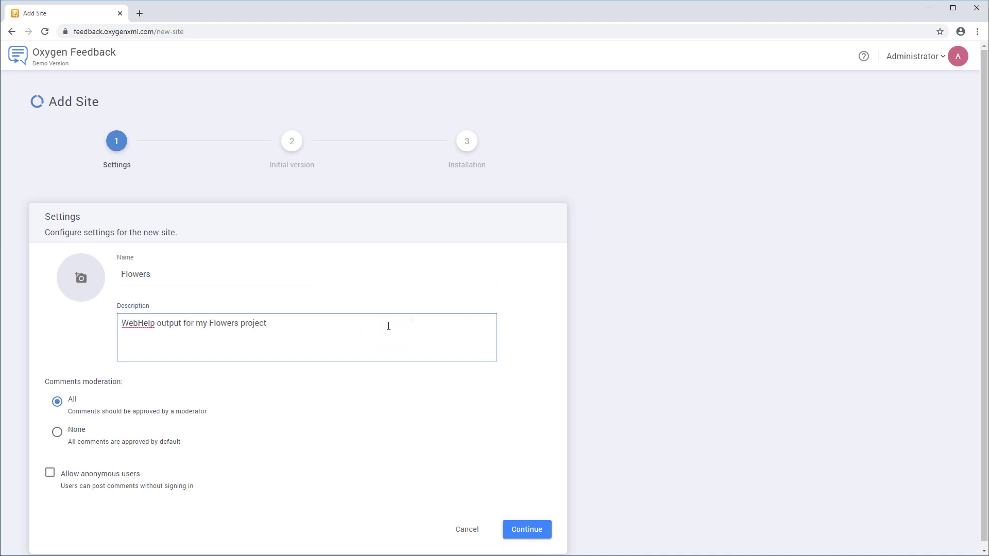
Set LogoFlowers.png as the site logo and continue to the Initial version step.
{"action": "left_click", "coordinate": [86, 282]}
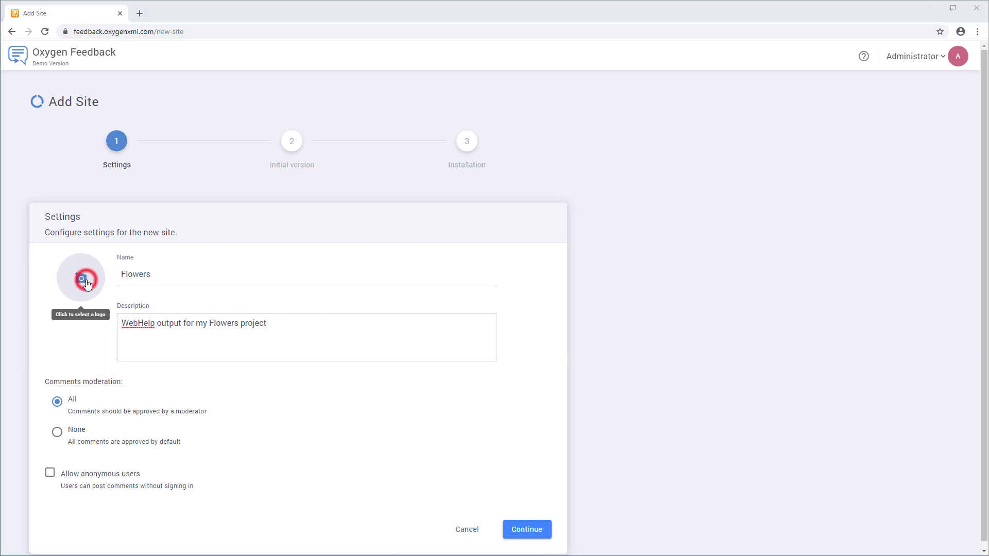
{"action": "left_click", "coordinate": [222, 88]}
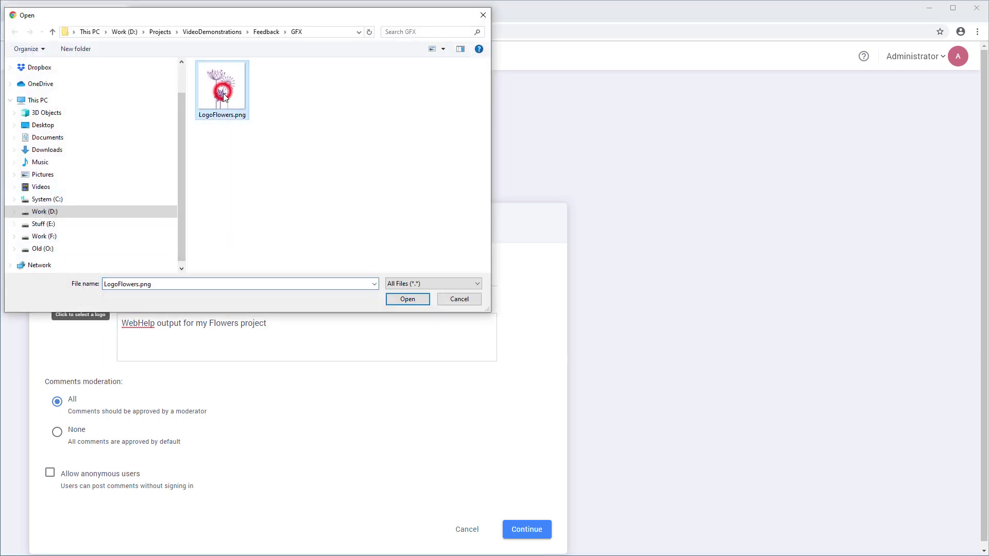
{"action": "left_click", "coordinate": [402, 298]}
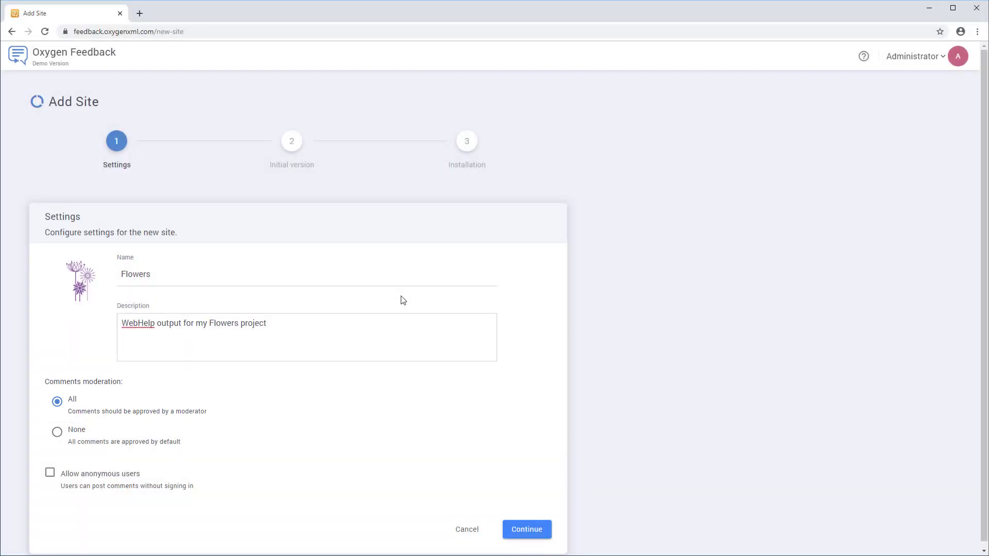
{"action": "left_click", "coordinate": [529, 530]}
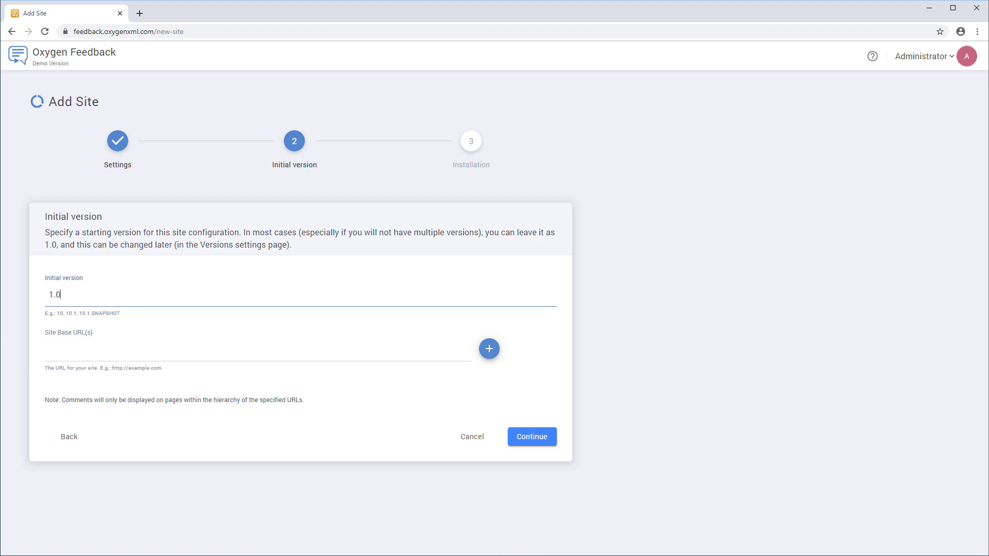
{"action": "left_click", "coordinate": [58, 355]}
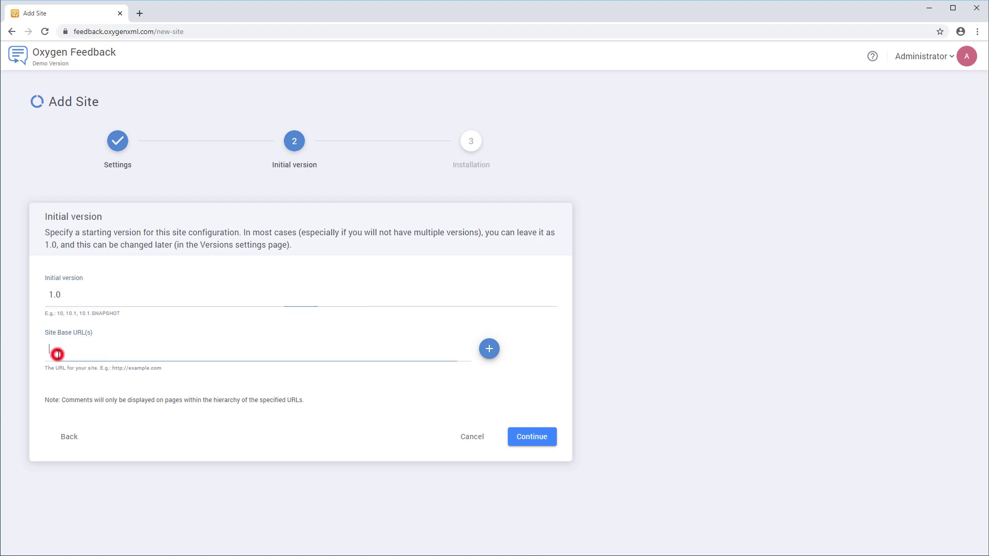
{"action": "type", "text": "http://oxygenxml.com/flowers"}
{"action": "left_click", "coordinate": [515, 436]}
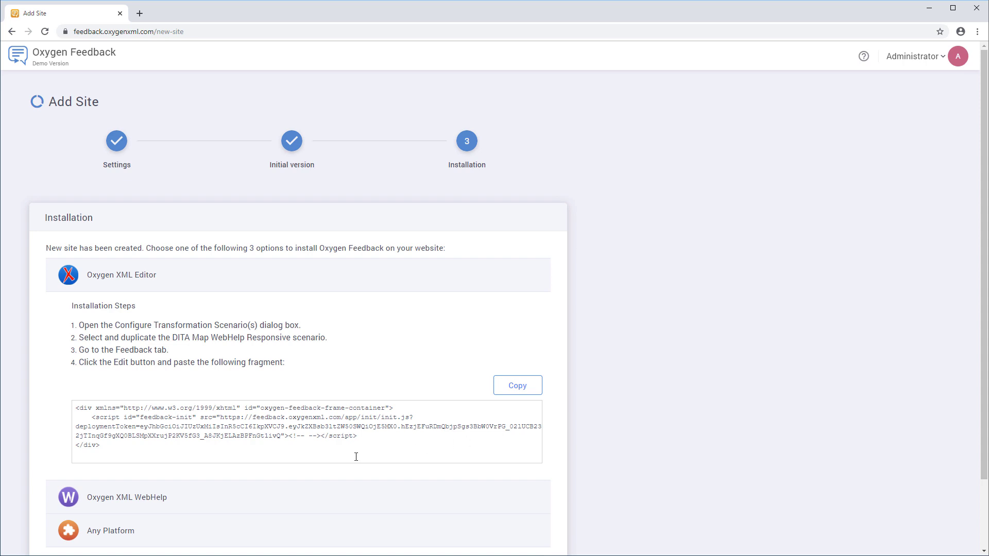
Expand the Oxygen XML WebHelp, Any Platform and Oxygen XML Editor installation sections.
{"action": "left_click", "coordinate": [158, 497]}
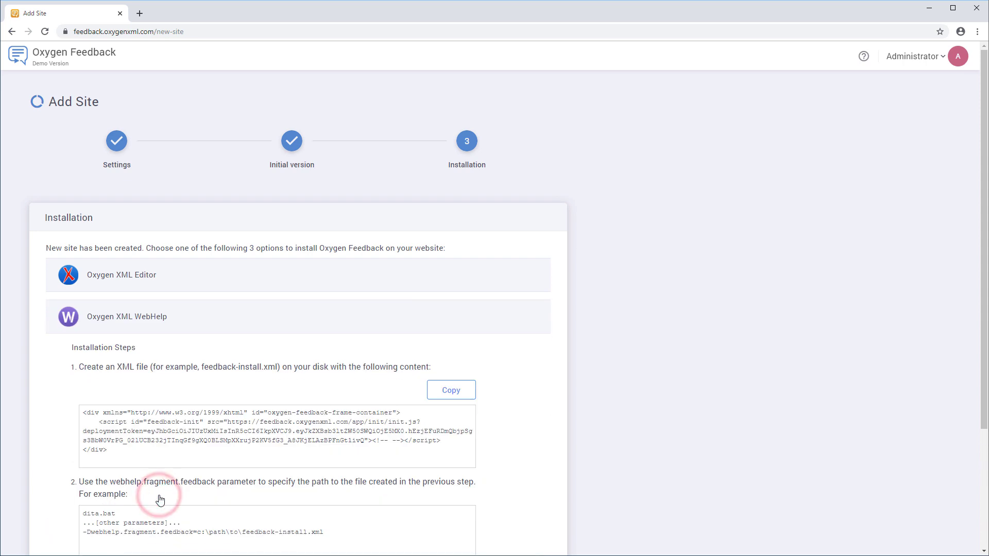
{"action": "scroll", "coordinate": [160, 498], "scroll_direction": "down", "scroll_amount": 3}
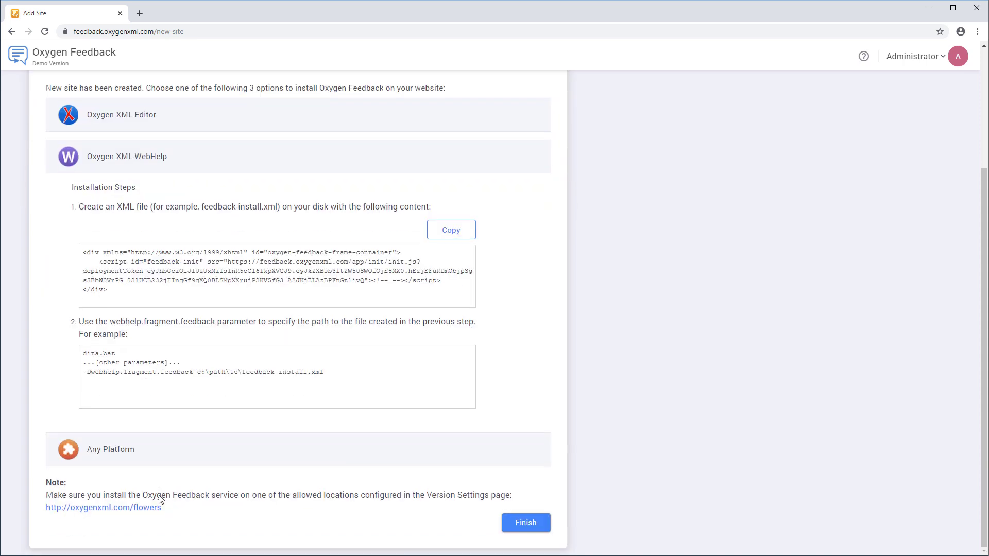
{"action": "left_click", "coordinate": [109, 449]}
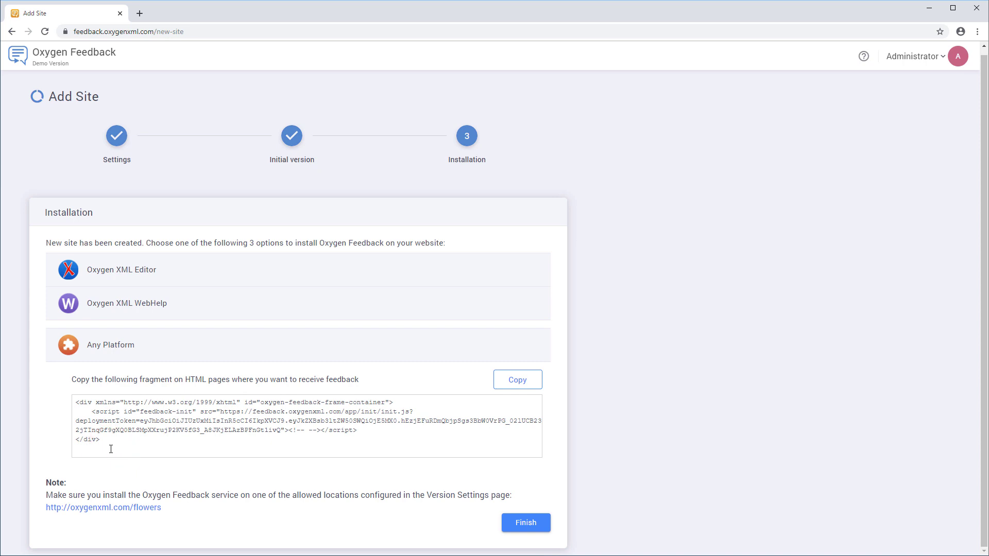
{"action": "left_click", "coordinate": [115, 269]}
{"action": "scroll", "coordinate": [115, 268], "scroll_direction": "down", "scroll_amount": 2}
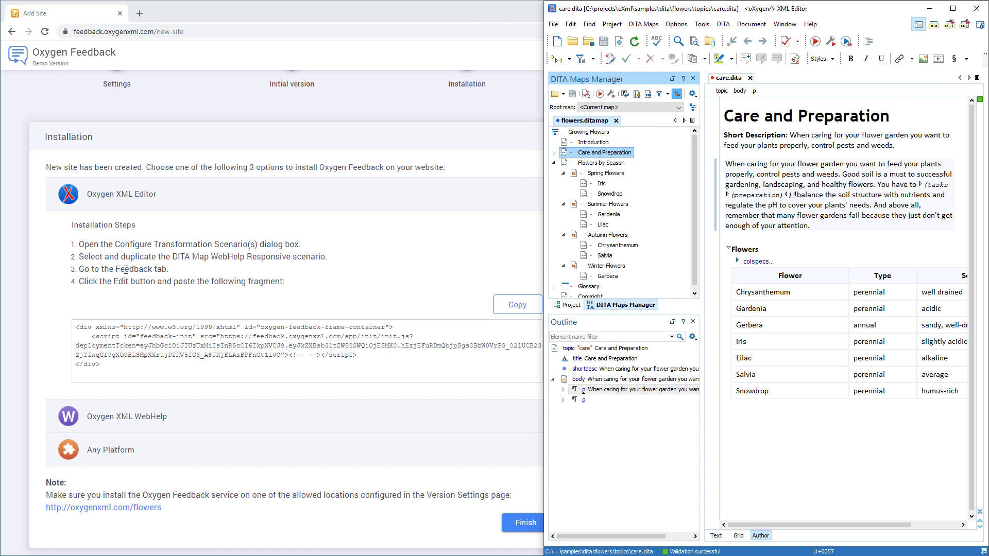
Duplicate the DITA Map WebHelp Responsive transformation scenario.
{"action": "left_click", "coordinate": [611, 94]}
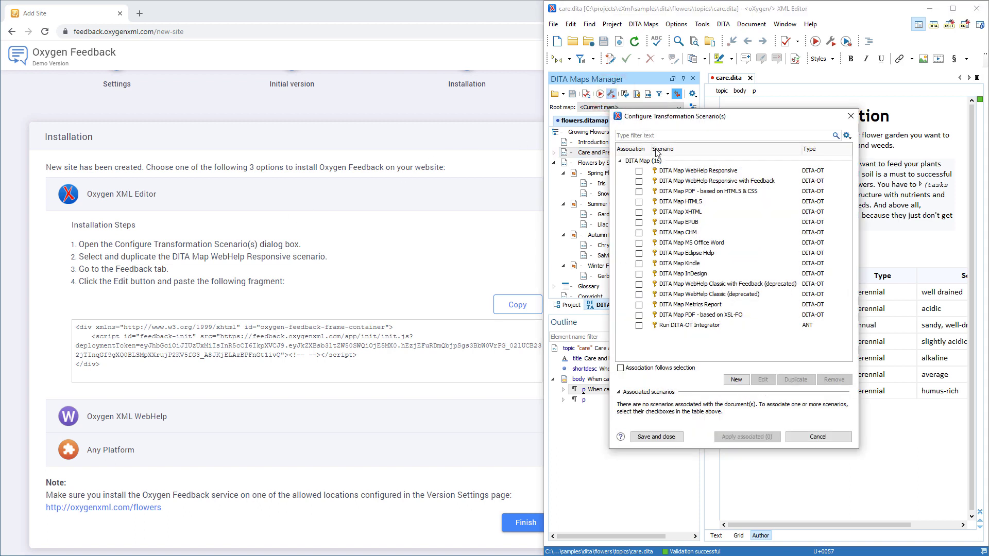
{"action": "left_click", "coordinate": [677, 174]}
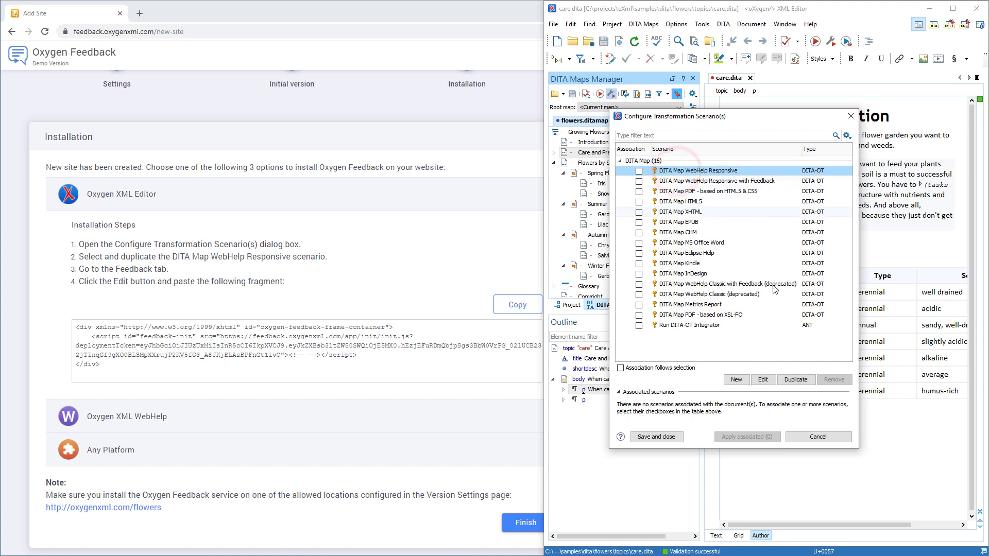
{"action": "left_click", "coordinate": [799, 380]}
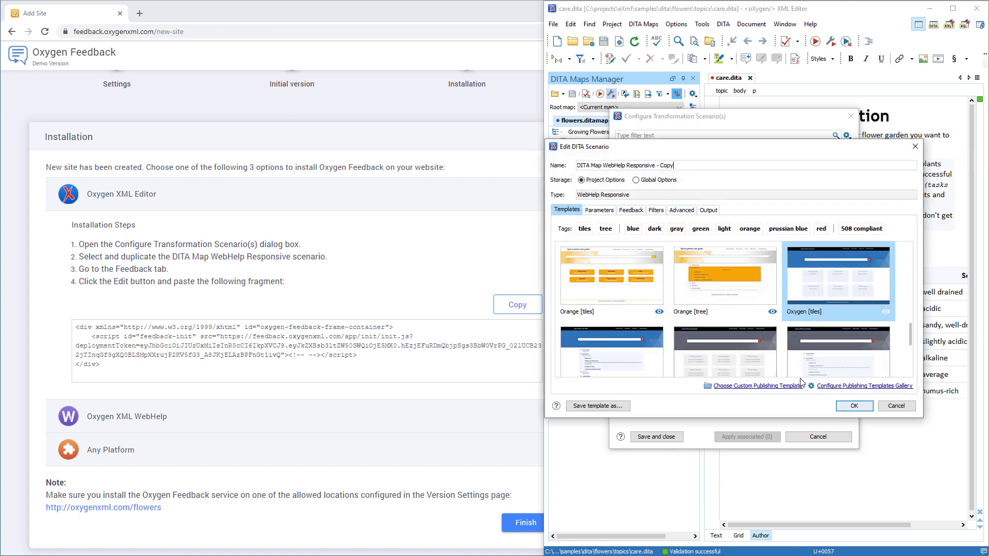
Paste the copied installation fragment into the scenario's Feedback HTML fragment and save it.
{"action": "left_click", "coordinate": [632, 211]}
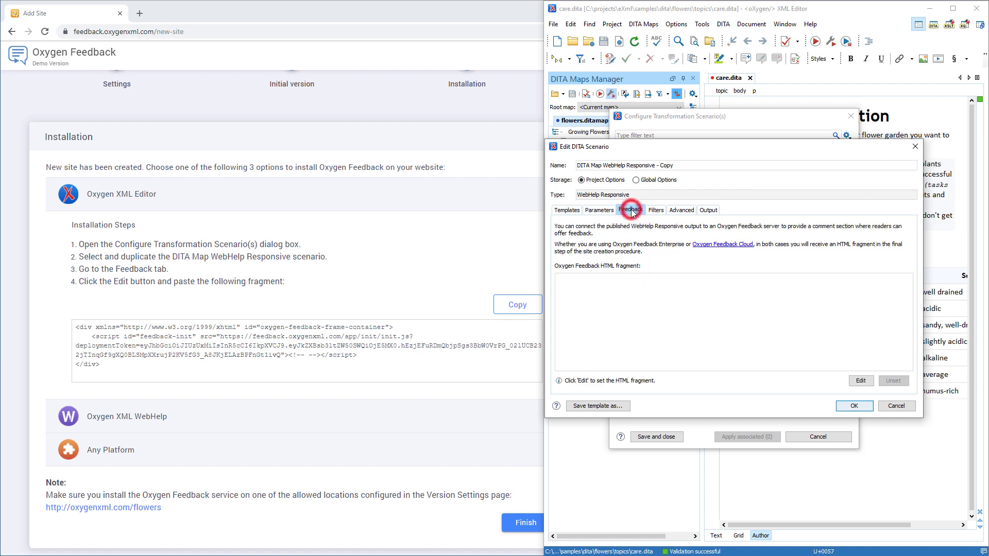
{"action": "left_click", "coordinate": [861, 381]}
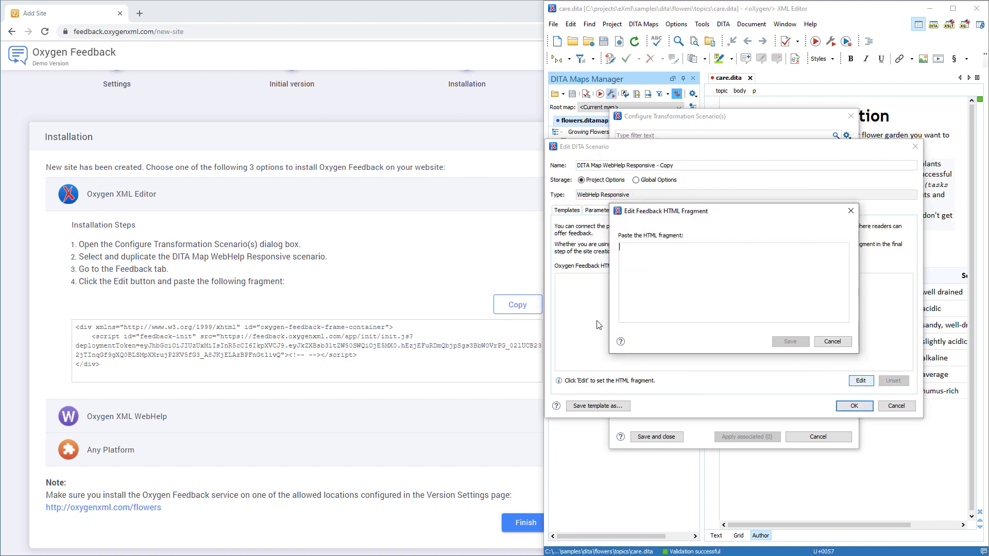
{"action": "left_click", "coordinate": [534, 304]}
{"action": "key", "text": "alt+Tab"}
{"action": "left_click", "coordinate": [639, 264]}
{"action": "key", "text": "ctrl+v"}
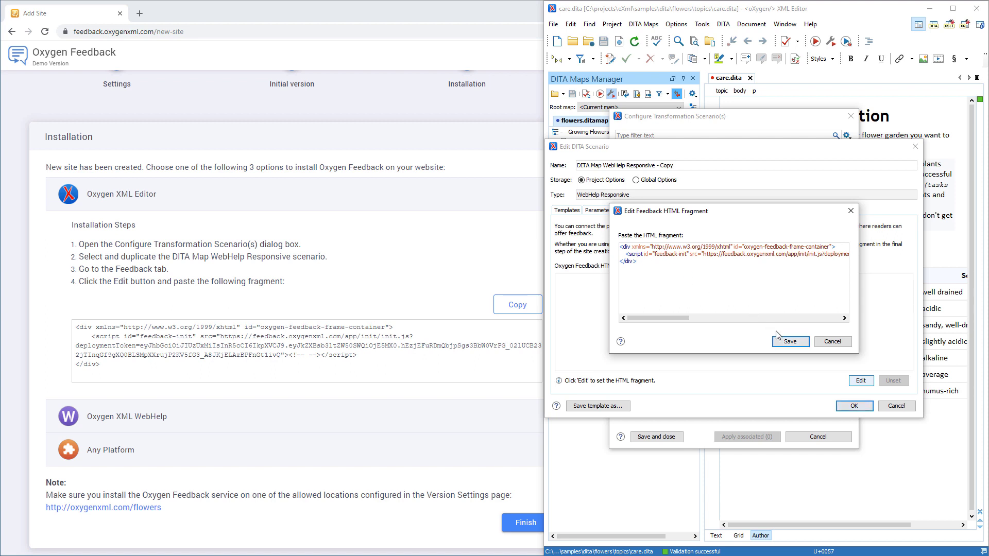
{"action": "left_click", "coordinate": [779, 340]}
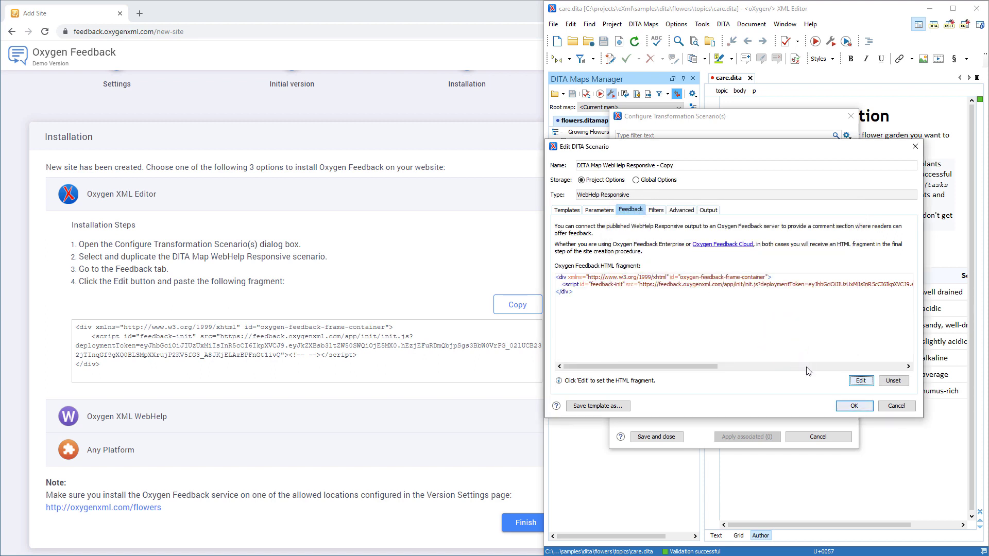
Confirm the duplicated scenario and run it on the Flowers map.
{"action": "left_click", "coordinate": [844, 407]}
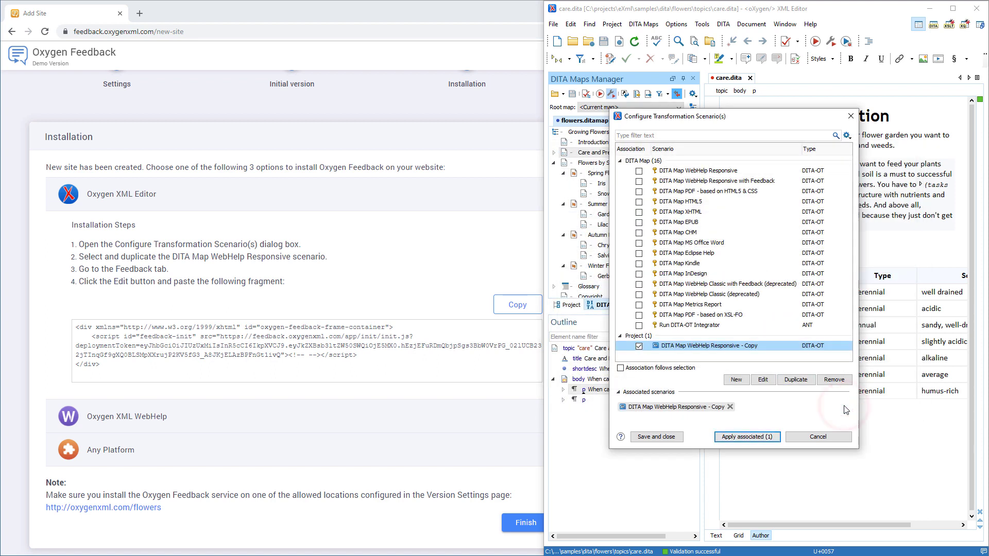
{"action": "left_click", "coordinate": [761, 437]}
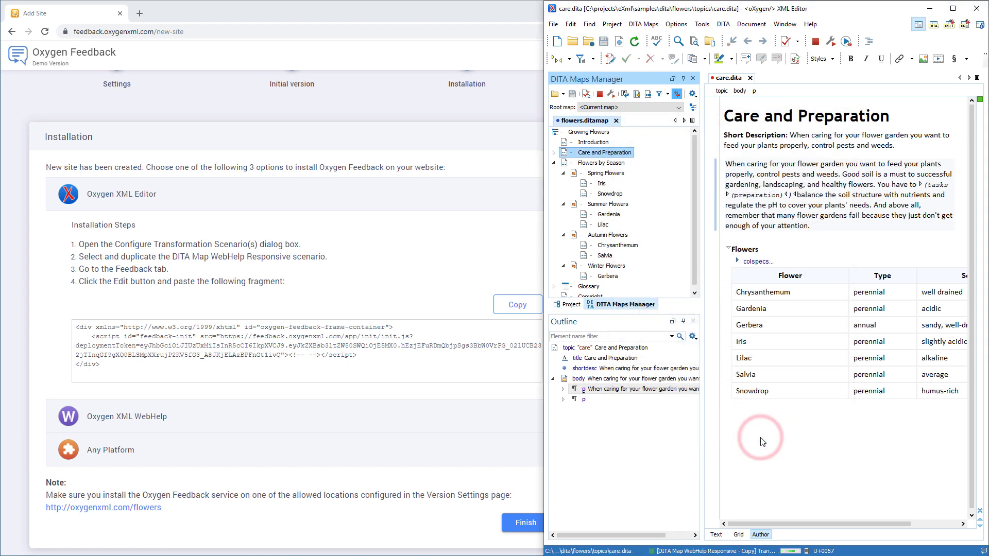
{"action": "key", "text": "alt+Tab"}
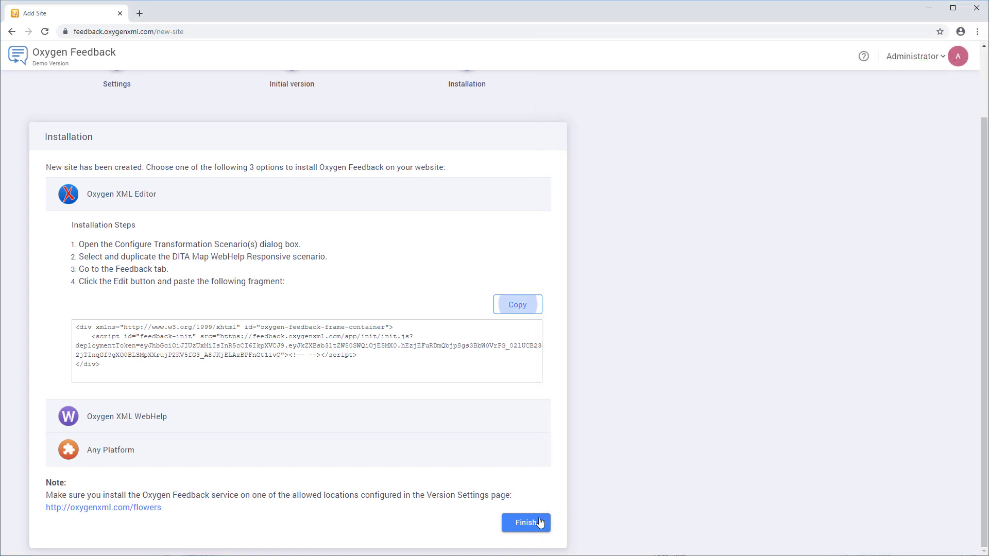
Finish the Flowers site setup and open the Care and Preparation topic in Growing Flowers.
{"action": "left_click", "coordinate": [538, 522]}
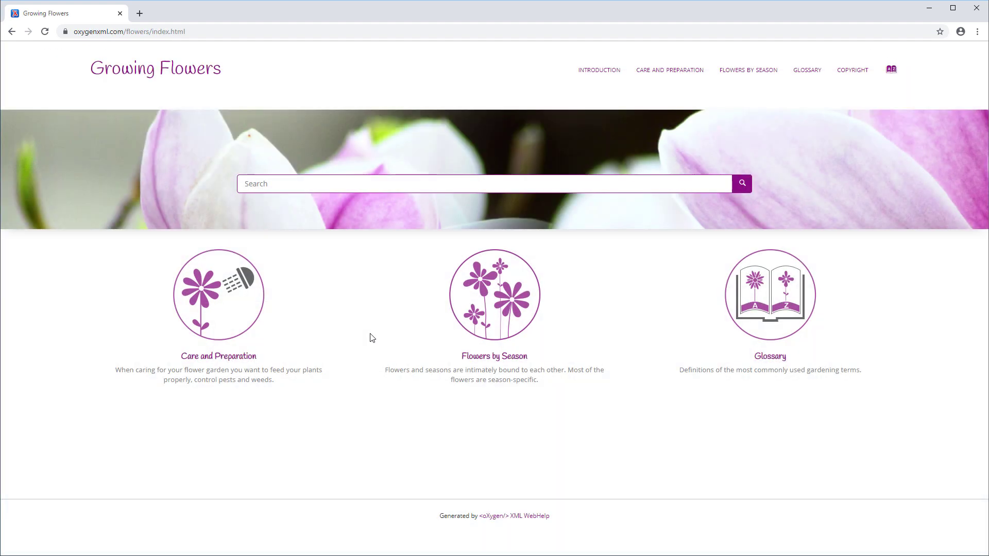
{"action": "left_click", "coordinate": [248, 356]}
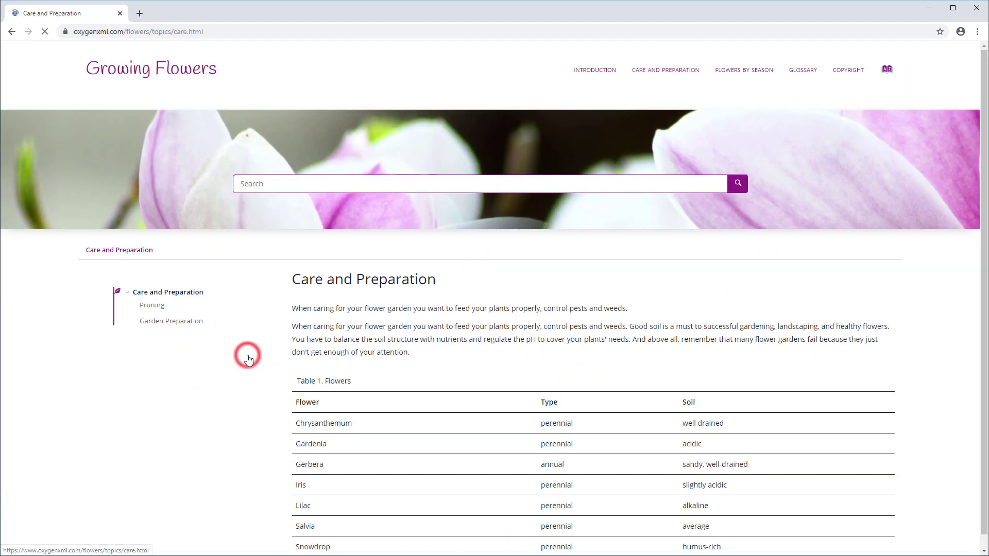
{"action": "scroll", "coordinate": [248, 359], "scroll_direction": "down", "scroll_amount": 3}
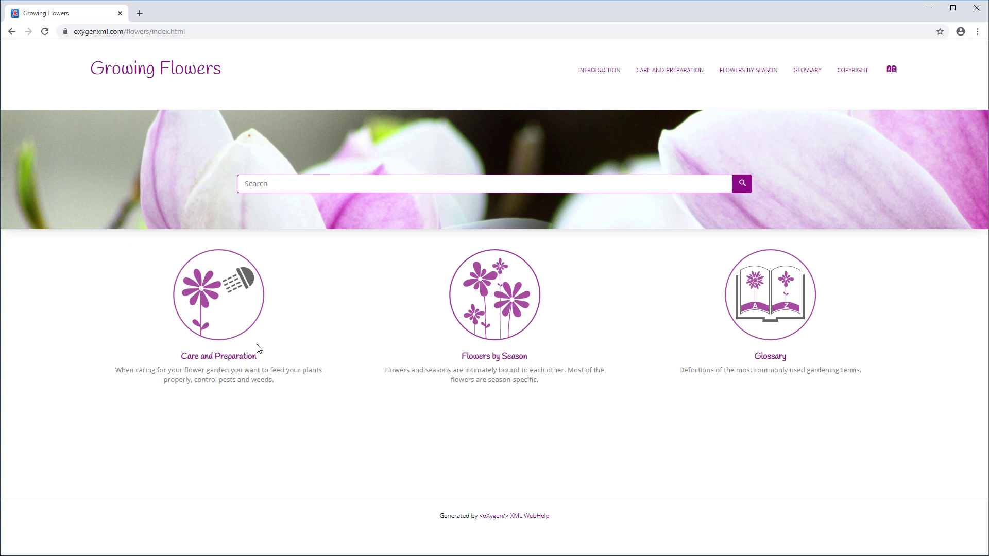
Sign in on the Care and Preparation page with the registered user's e-mail and password.
{"action": "left_click", "coordinate": [238, 357]}
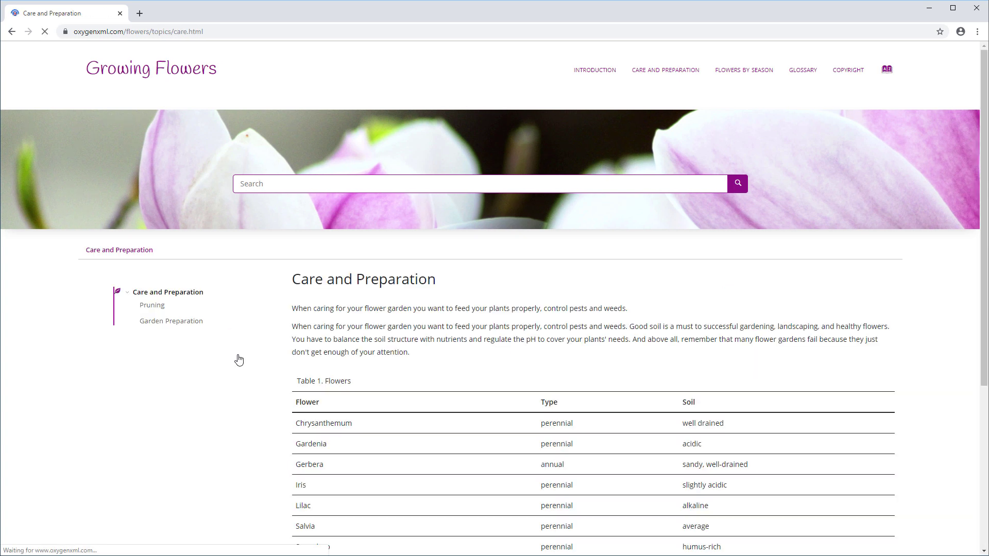
{"action": "scroll", "coordinate": [238, 359], "scroll_direction": "down", "scroll_amount": 5}
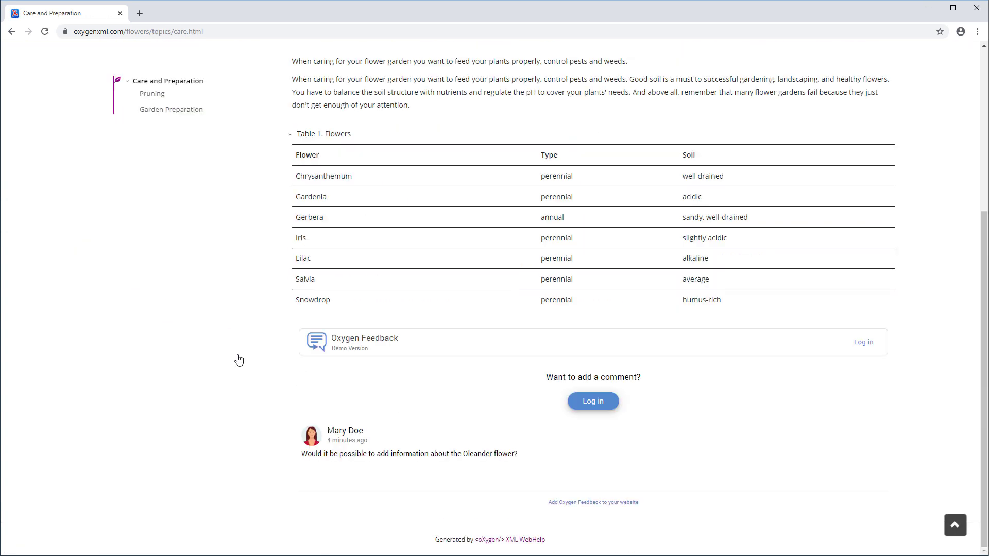
{"action": "left_click", "coordinate": [584, 402]}
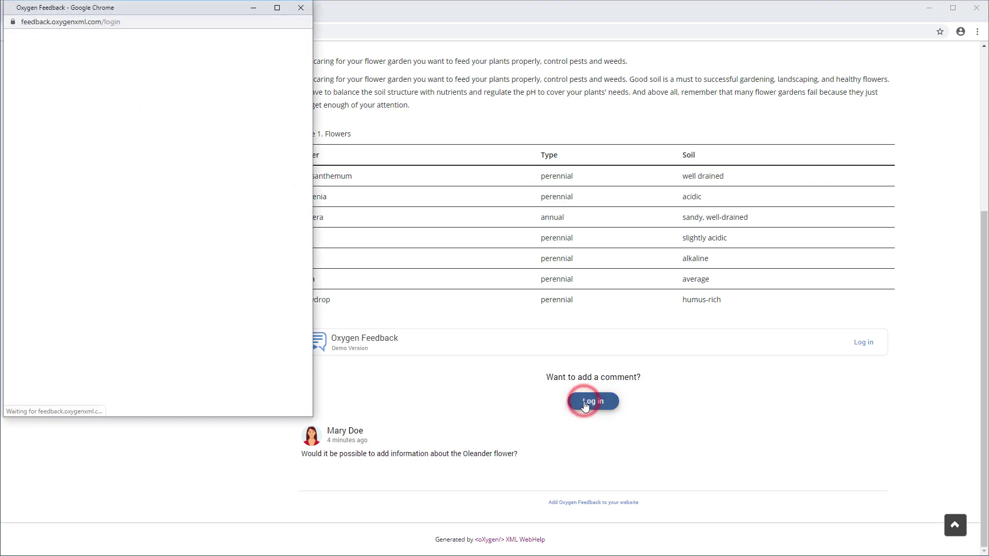
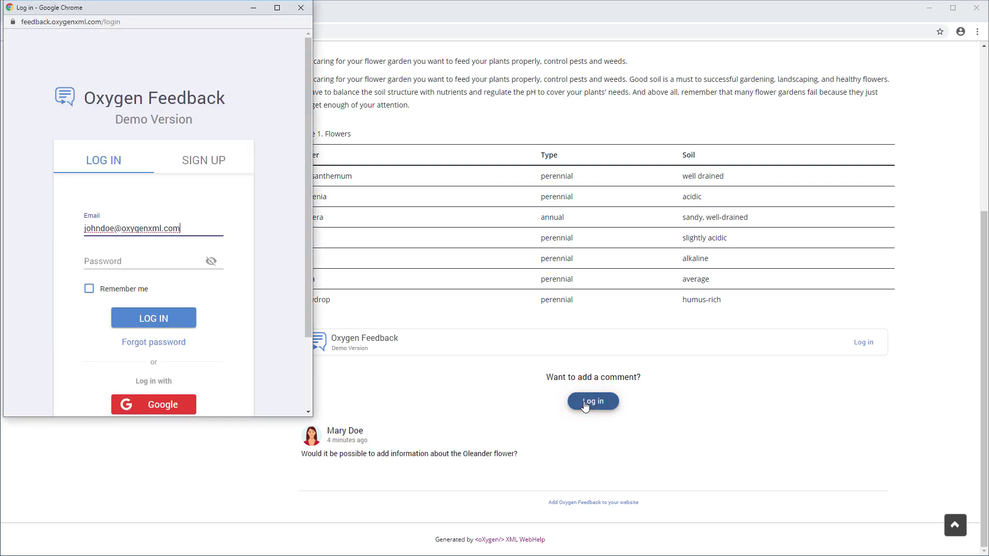
{"action": "key", "text": "Tab"}
{"action": "type", "text": "********"}
{"action": "left_click", "coordinate": [180, 323]}
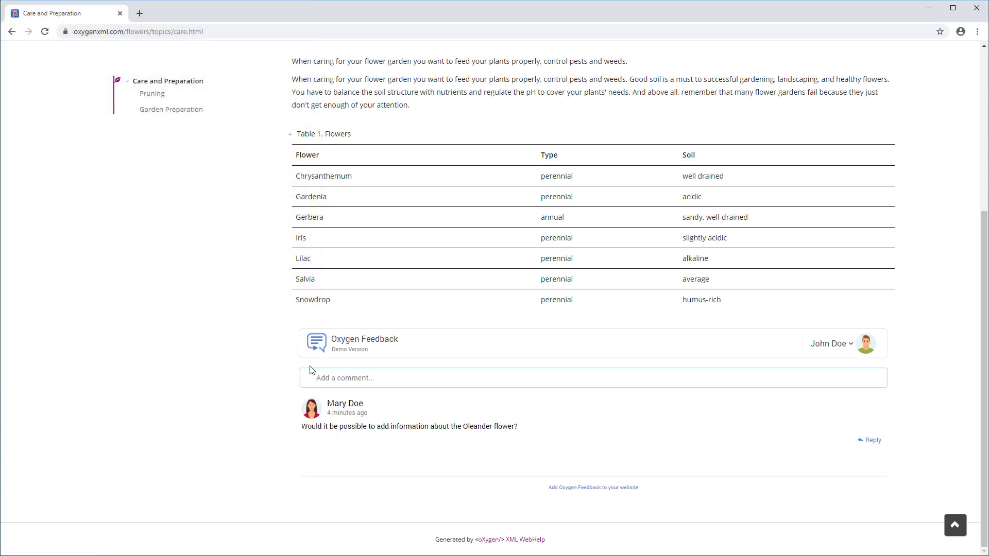
Post a 'Hello world!' comment on the topic.
{"action": "left_click", "coordinate": [325, 375]}
{"action": "type", "text": "Hello world!"}
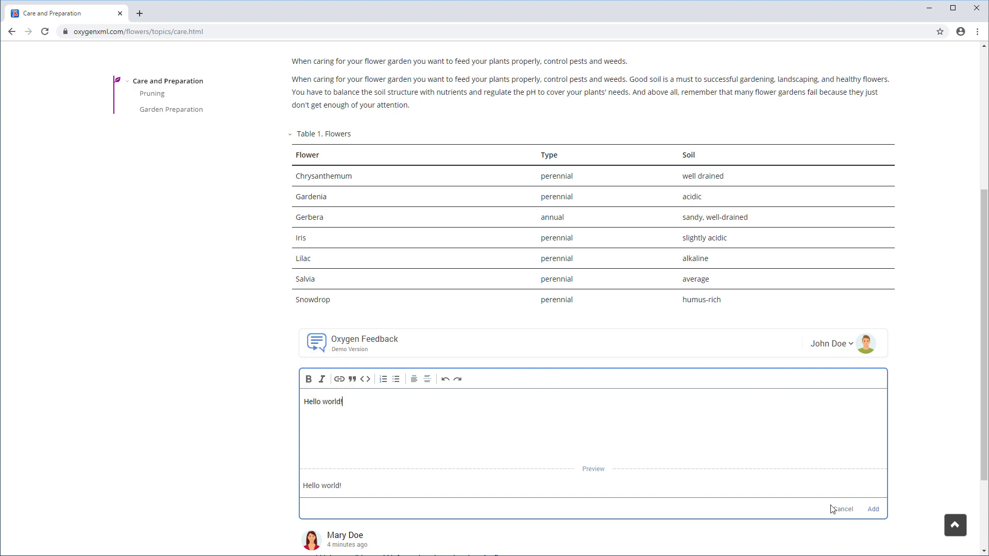
{"action": "left_click", "coordinate": [870, 511]}
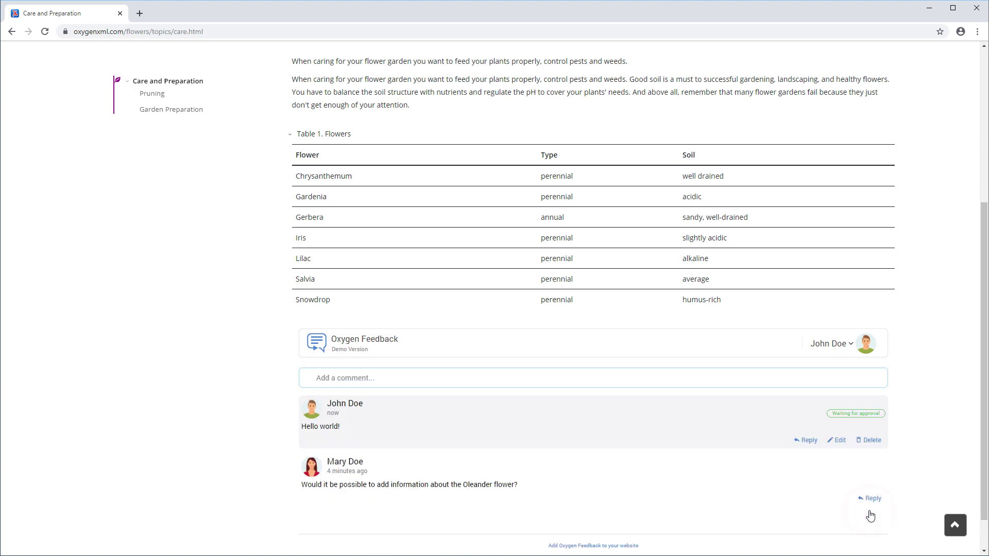
Draft a pasted reply to the Oleander question with the name bold and Oleander italic.
{"action": "left_click", "coordinate": [873, 499]}
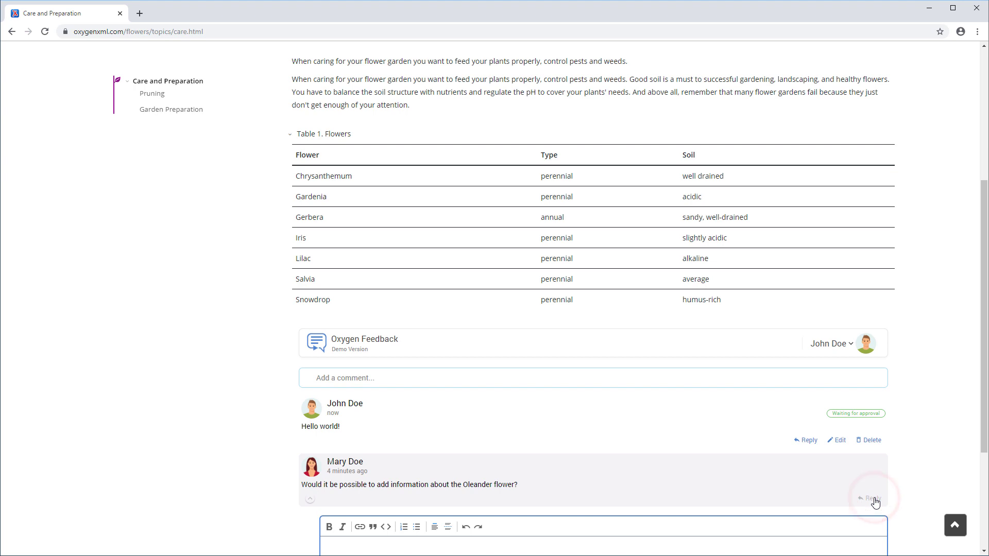
{"action": "scroll", "coordinate": [875, 502], "scroll_direction": "down", "scroll_amount": 4}
{"action": "type", "text": "Thank you for your suggestion Mary. I will send your request to our documentation team and ask them to add Oleander to the list."}
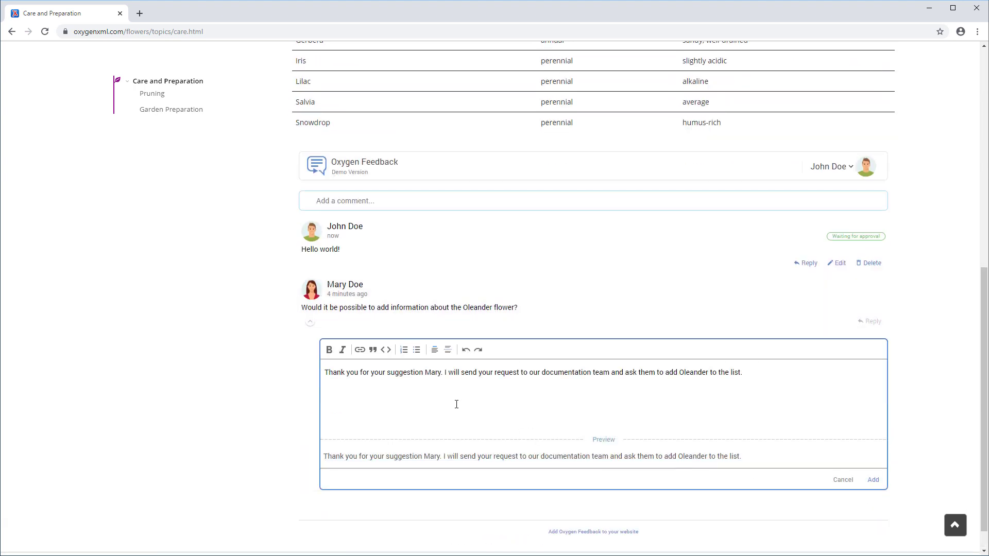
{"action": "double_click", "coordinate": [433, 373]}
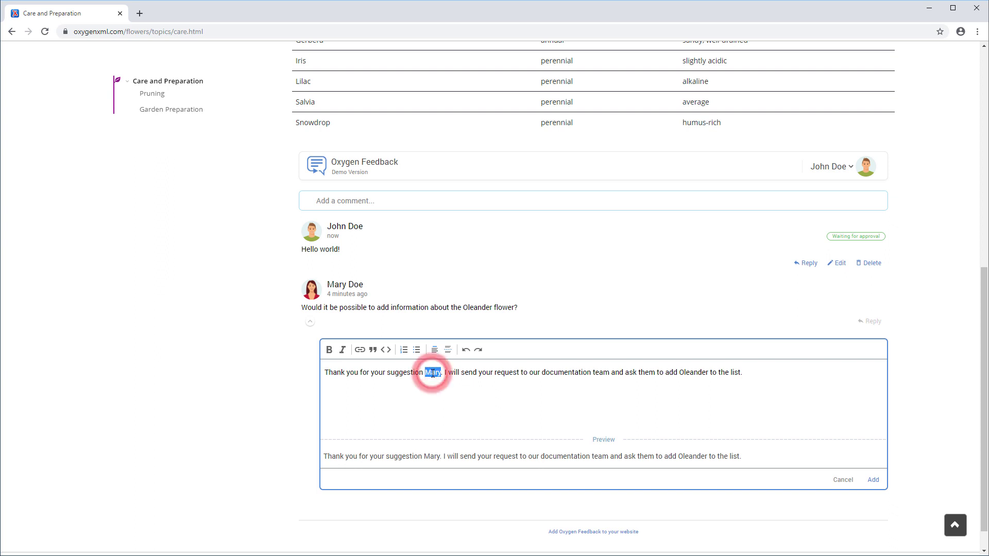
{"action": "left_click", "coordinate": [330, 349]}
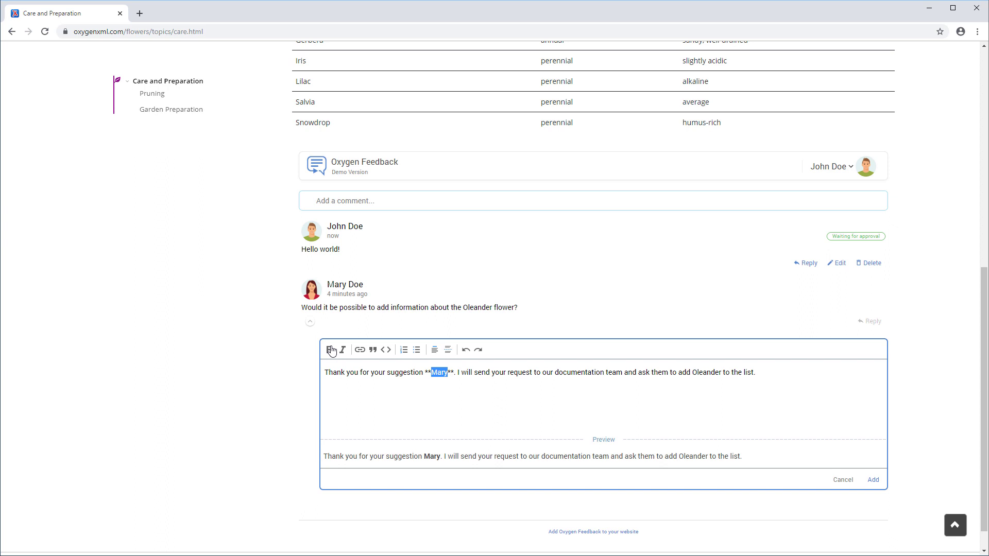
{"action": "left_click", "coordinate": [690, 374]}
{"action": "type", "text": "*"}
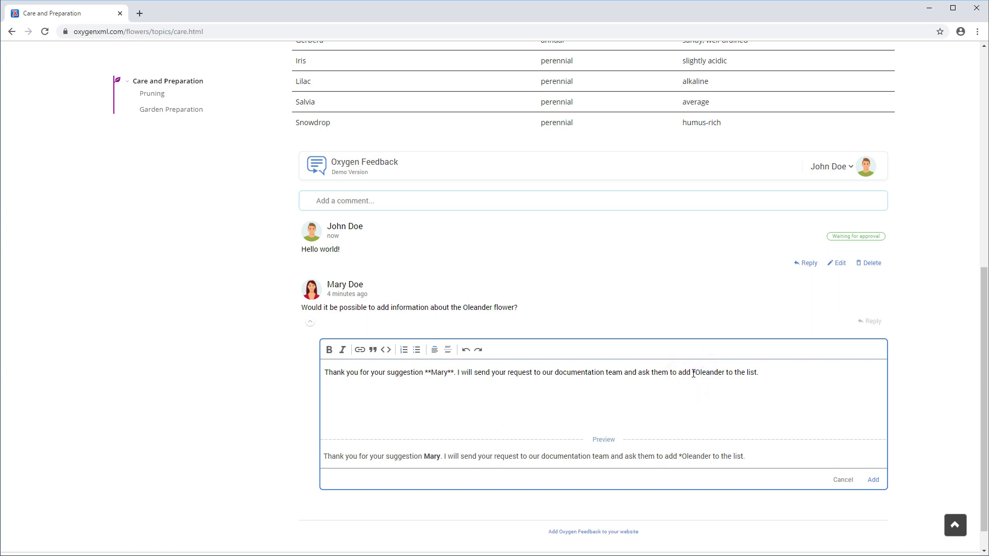
{"action": "key", "text": "Right"}
{"action": "key", "text": "Right"}
{"action": "key", "text": "Right"}
{"action": "key", "text": "Right"}
{"action": "key", "text": "Right"}
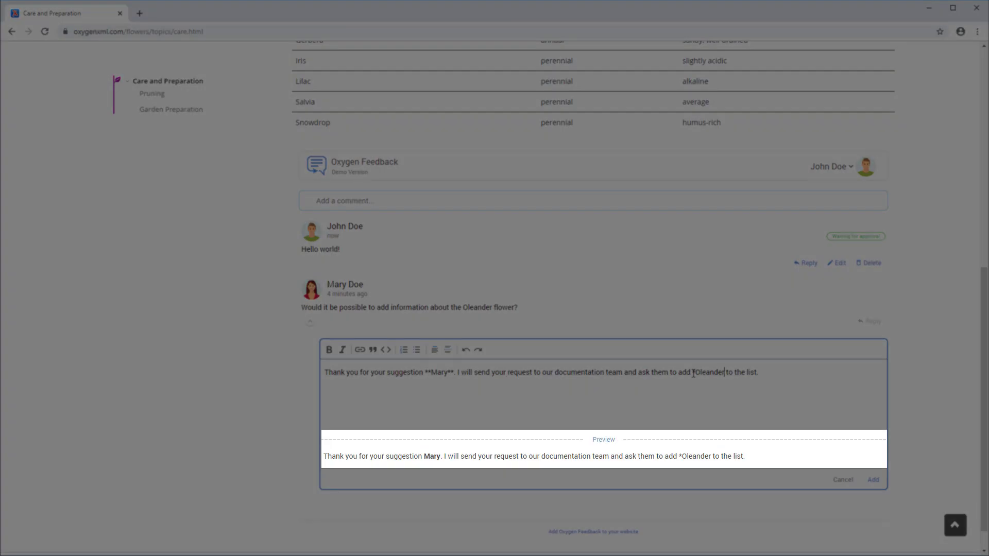
{"action": "type", "text": "*"}
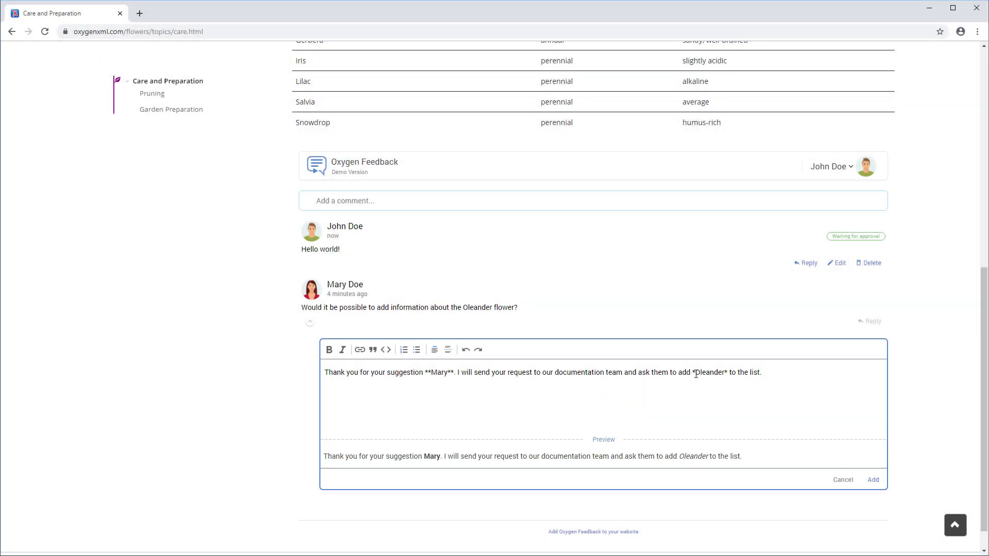
Post the Oleander reply and enable e-mail notifications for new comments on commented topics.
{"action": "left_click", "coordinate": [871, 484]}
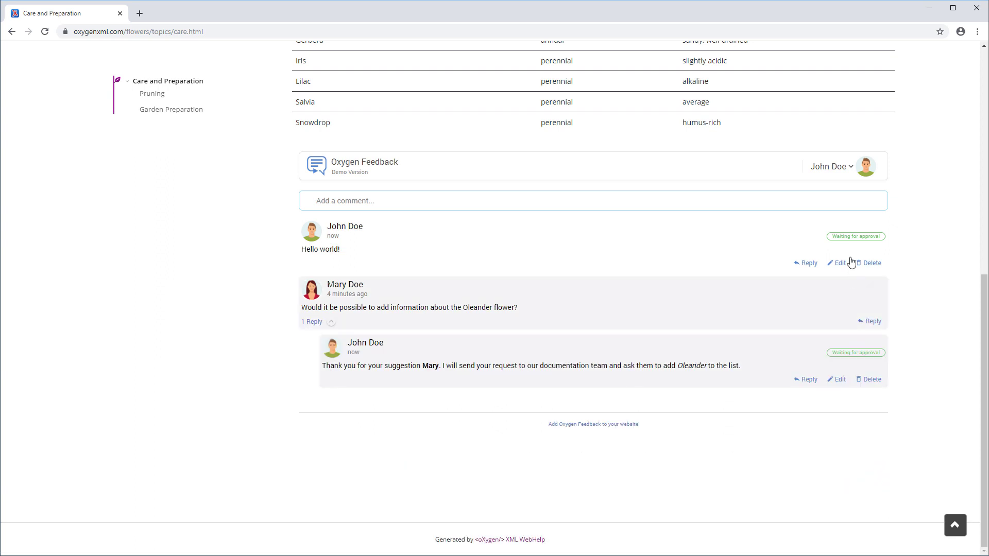
{"action": "left_click", "coordinate": [848, 167]}
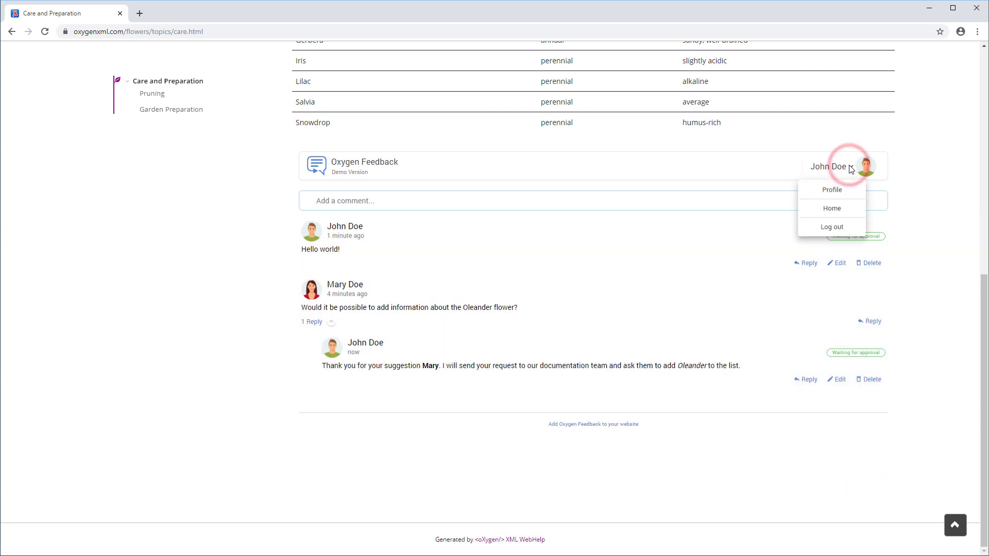
{"action": "left_click", "coordinate": [832, 190]}
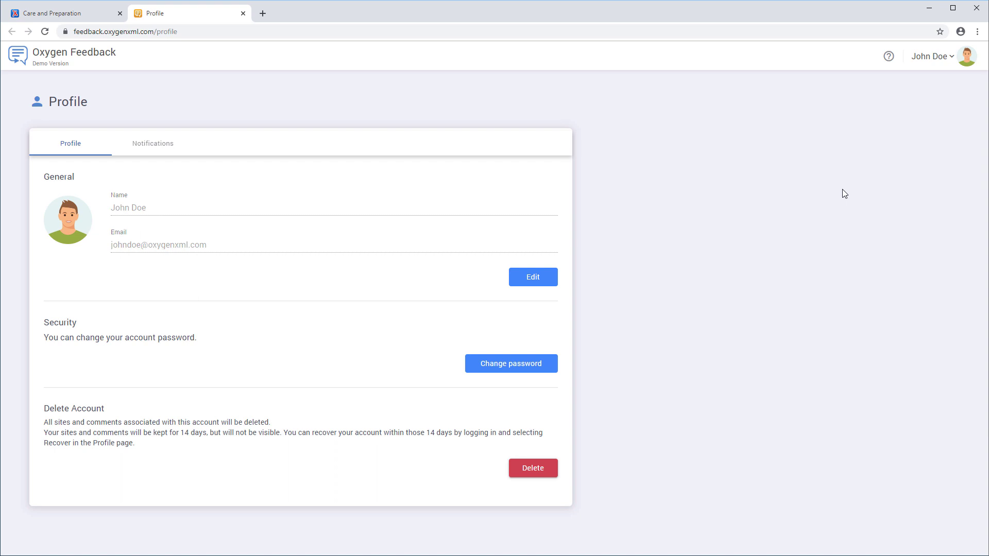
{"action": "left_click", "coordinate": [159, 150]}
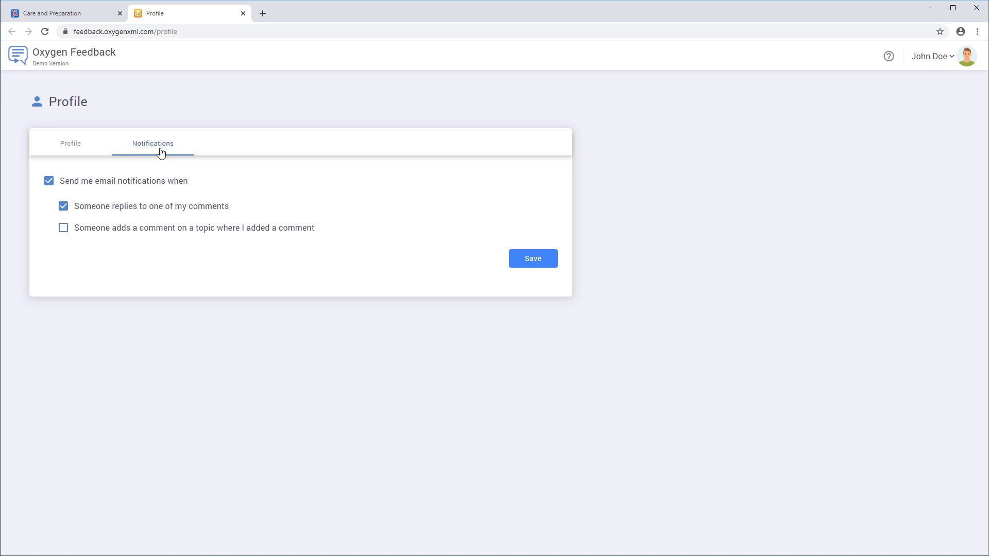
{"action": "left_click", "coordinate": [139, 230]}
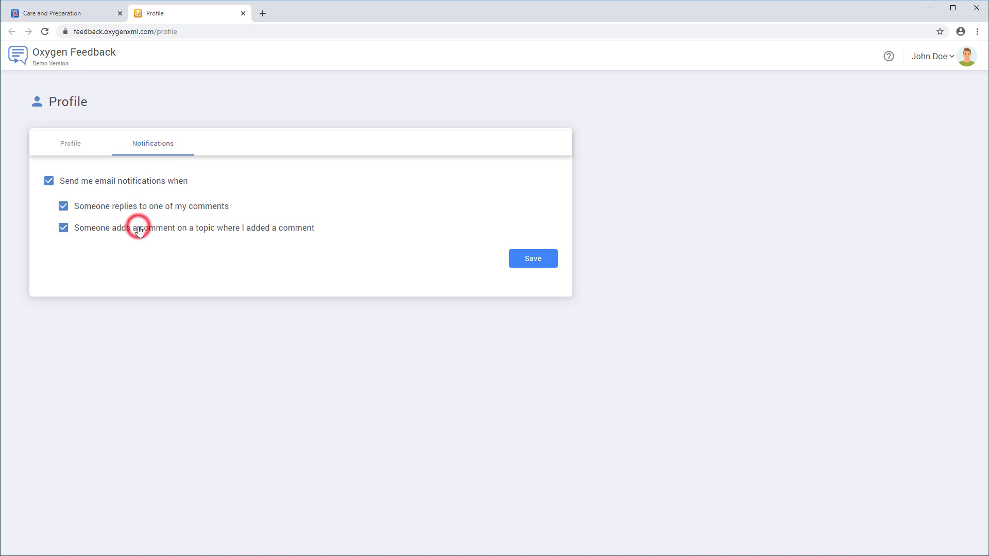
{"action": "left_click", "coordinate": [529, 257]}
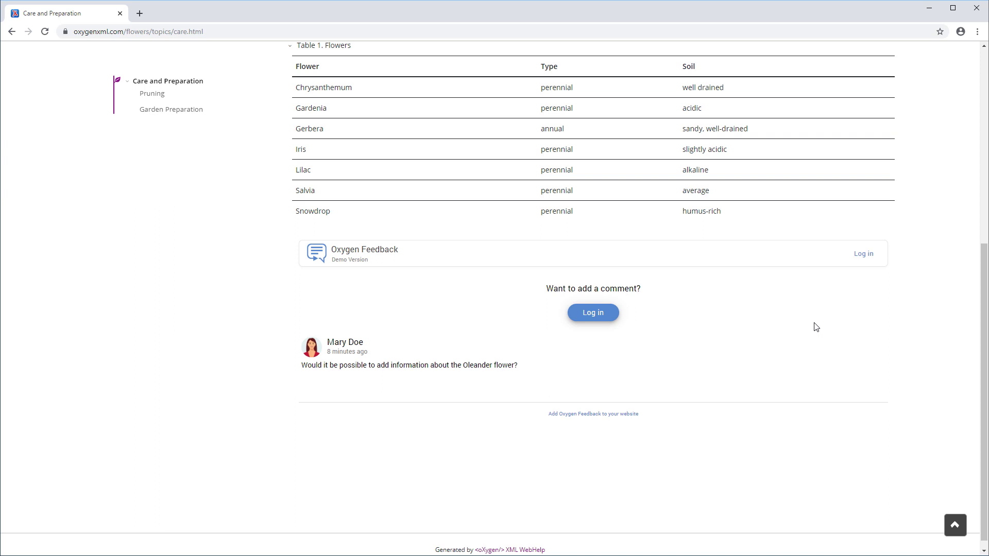
Sign in with the saved administrator login and reject the Hello world! comment.
{"action": "left_click", "coordinate": [862, 256]}
{"action": "key", "text": "Down"}
{"action": "key", "text": "Return"}
{"action": "left_click", "coordinate": [185, 320]}
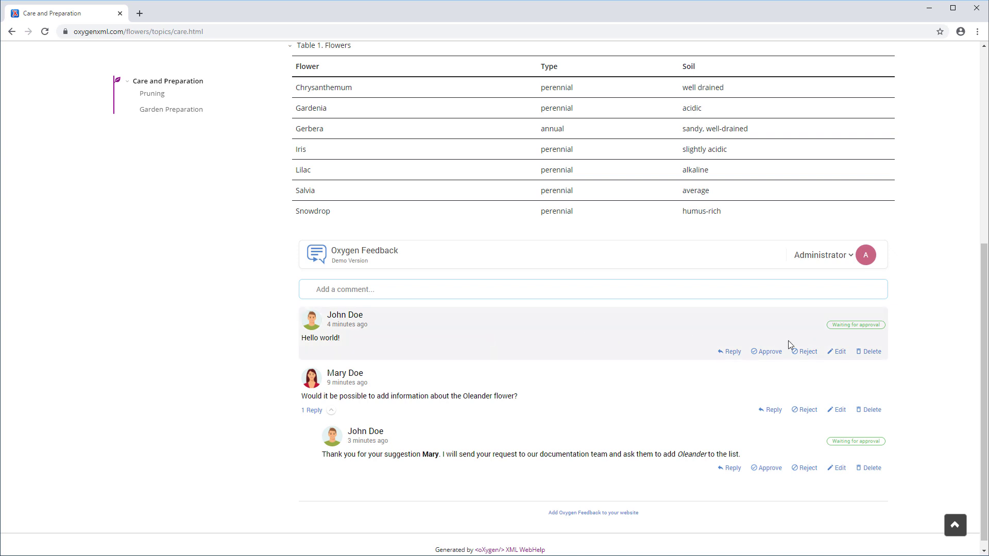
{"action": "left_click", "coordinate": [809, 352]}
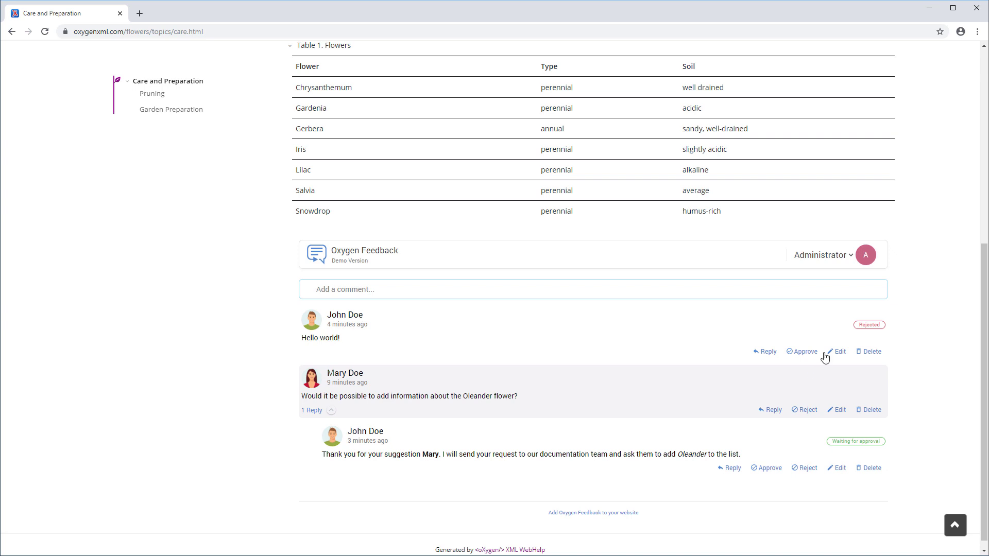
{"action": "left_click", "coordinate": [850, 255]}
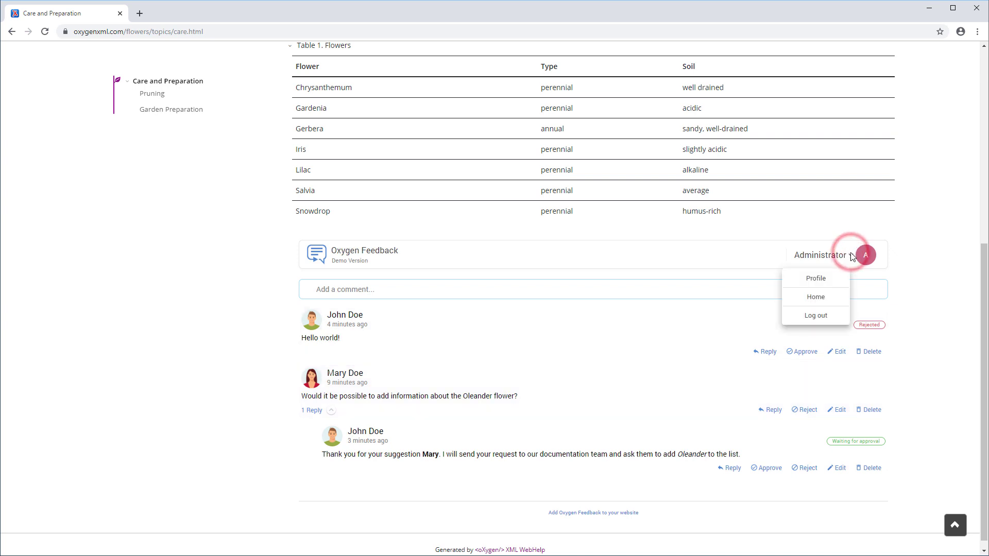
Open the Flowers site's comments and browse the Rejected, time-range and search-field filters.
{"action": "left_click", "coordinate": [825, 303]}
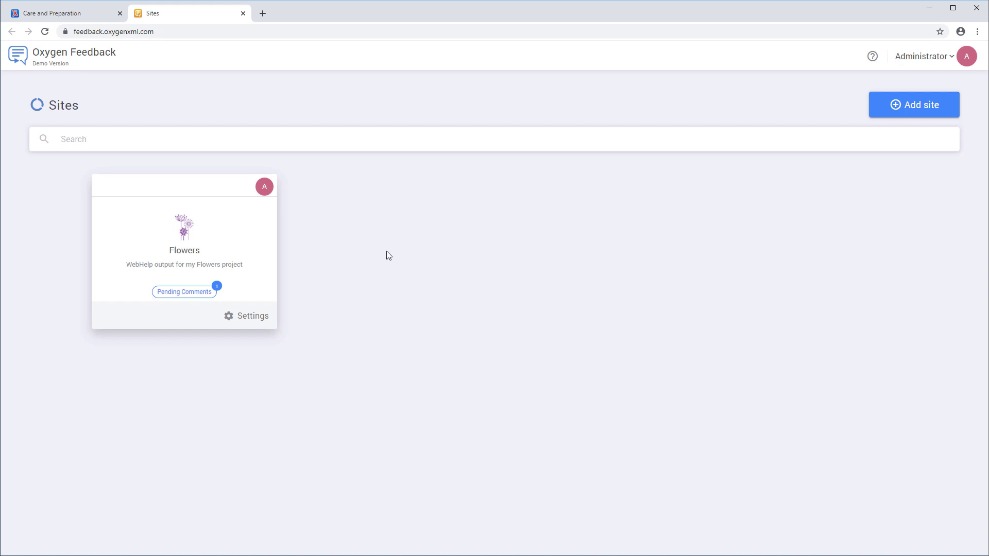
{"action": "left_click", "coordinate": [258, 230]}
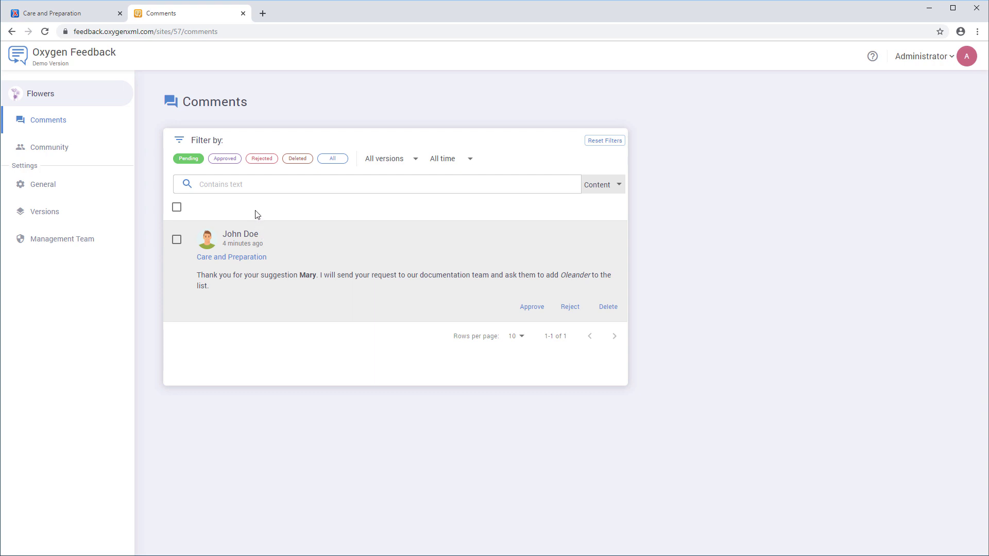
{"action": "left_click", "coordinate": [262, 161]}
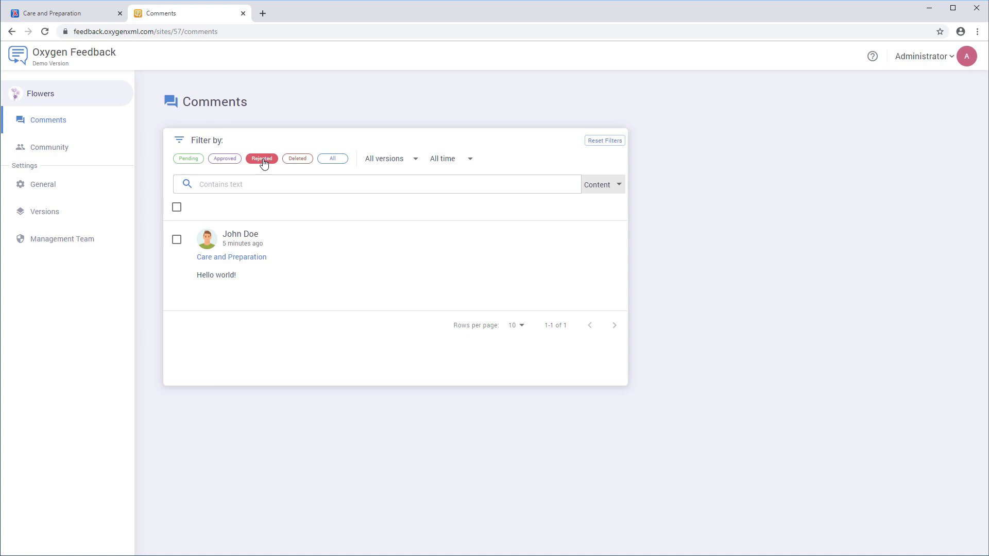
{"action": "left_click", "coordinate": [470, 160]}
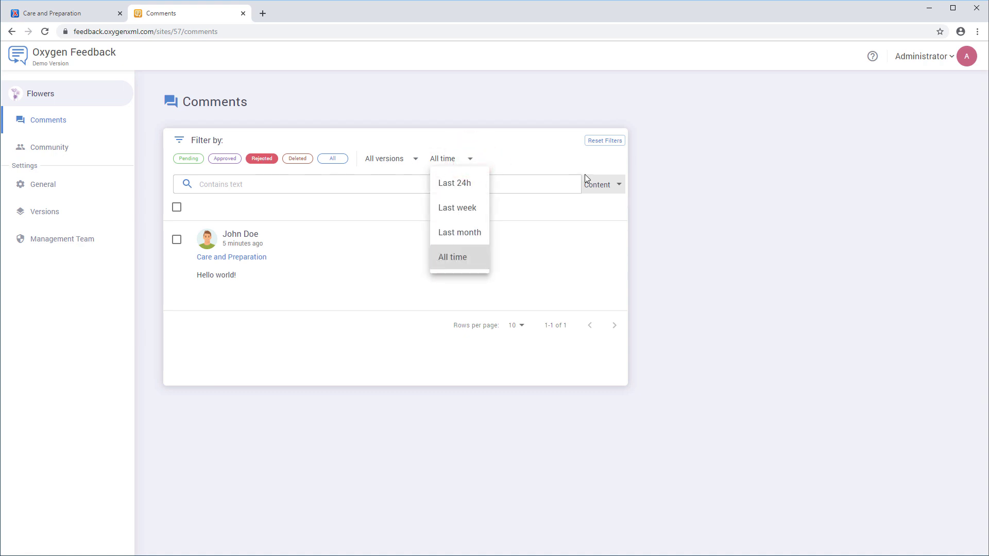
{"action": "left_click", "coordinate": [619, 186]}
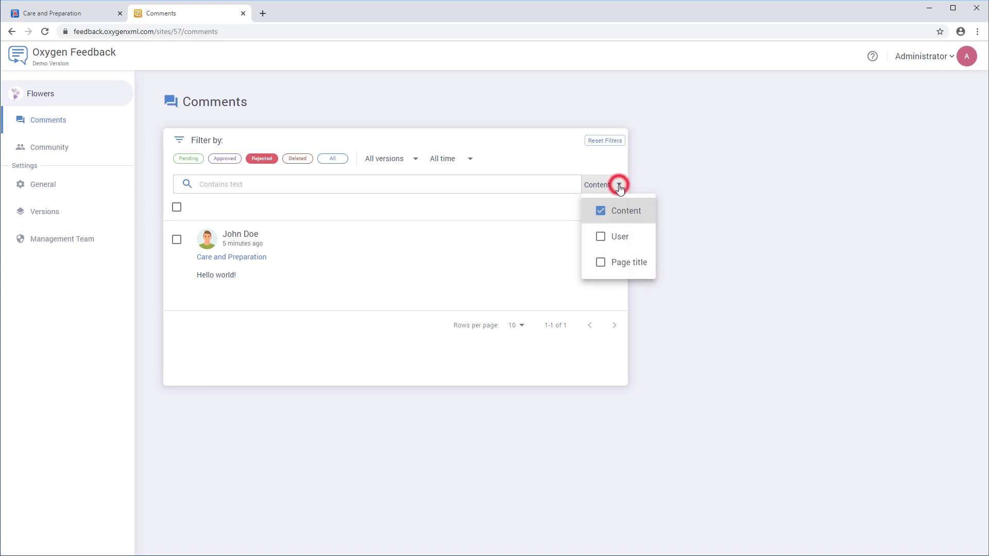
{"action": "left_click", "coordinate": [618, 187]}
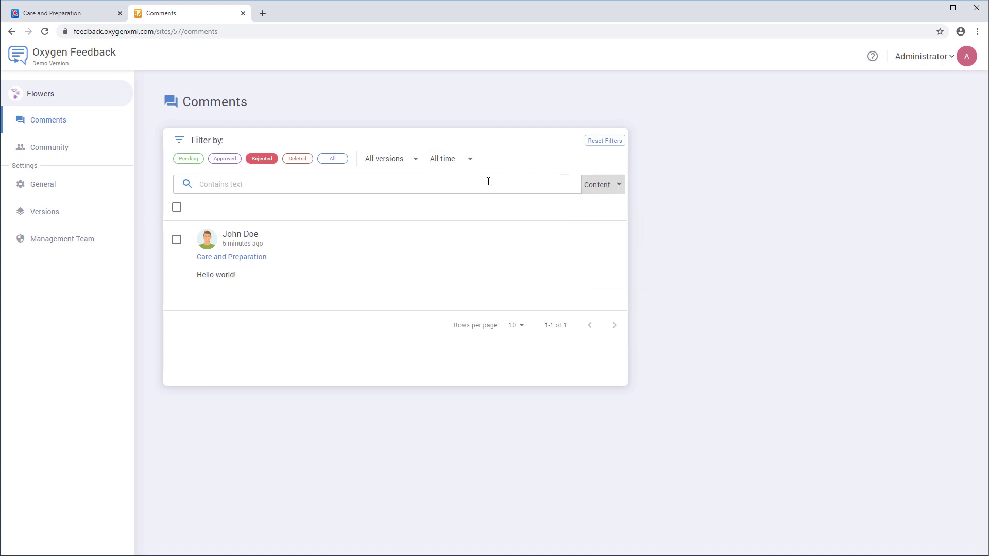
Approve the pending Oleander reply under All comments, then view the site's Community users.
{"action": "left_click", "coordinate": [327, 160]}
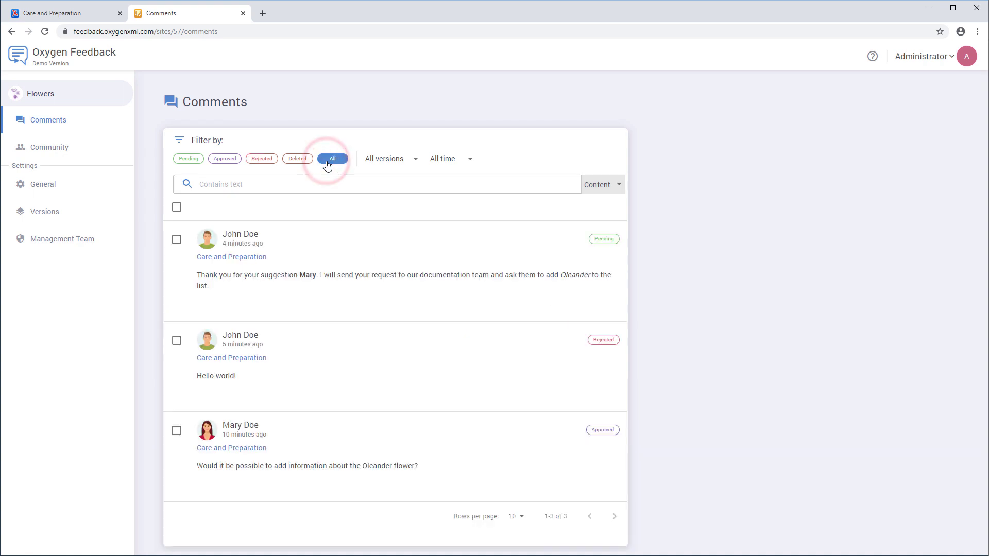
{"action": "mouse_move", "coordinate": [305, 273]}
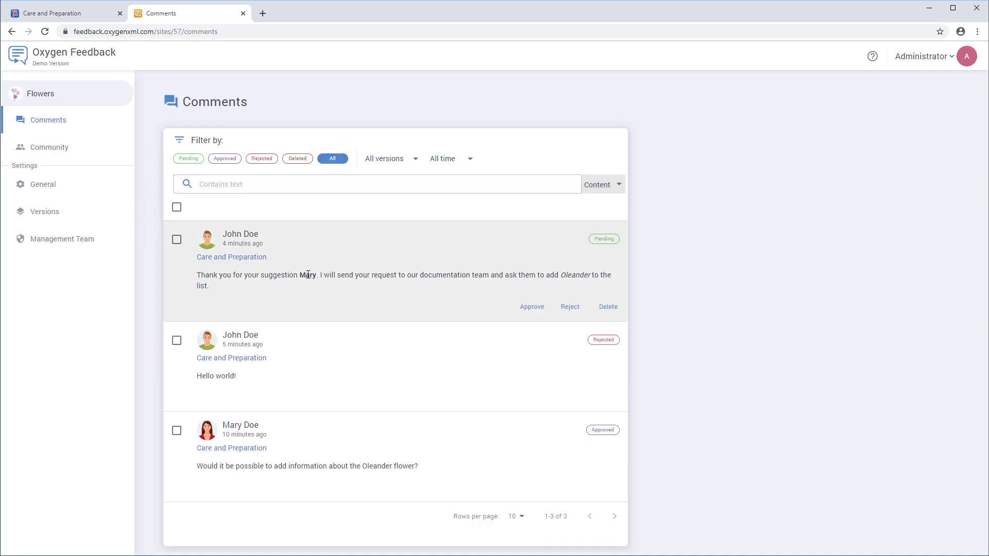
{"action": "left_click", "coordinate": [526, 307]}
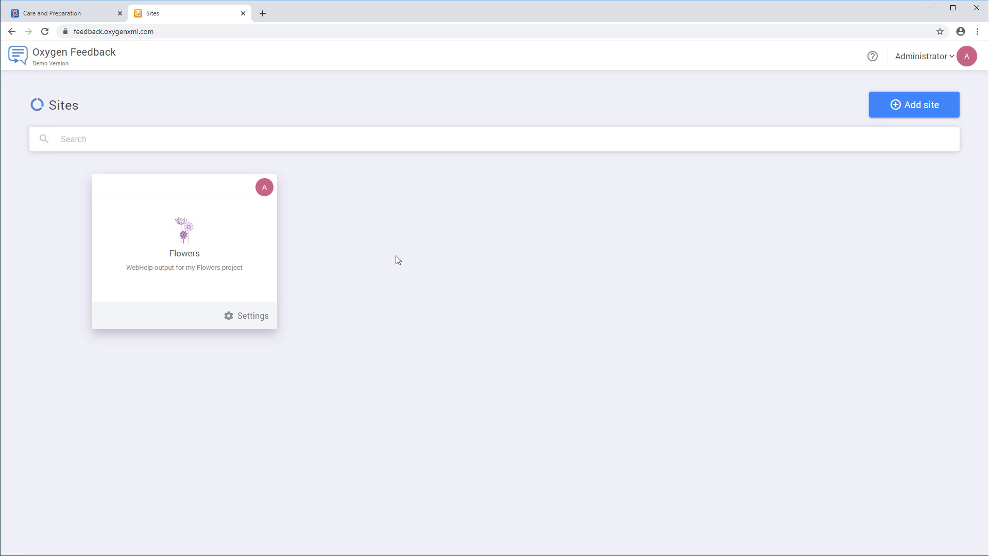
{"action": "left_click", "coordinate": [241, 252]}
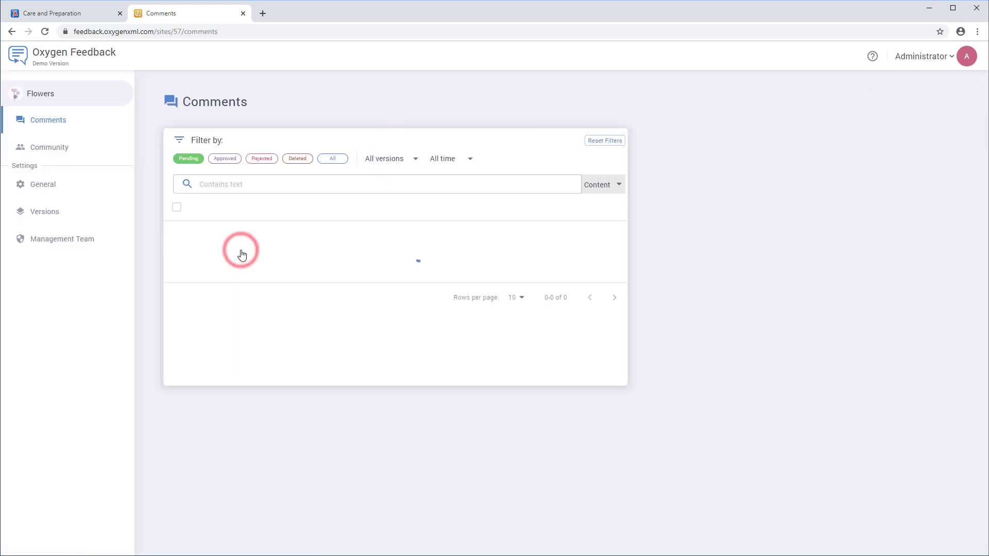
{"action": "left_click", "coordinate": [49, 147]}
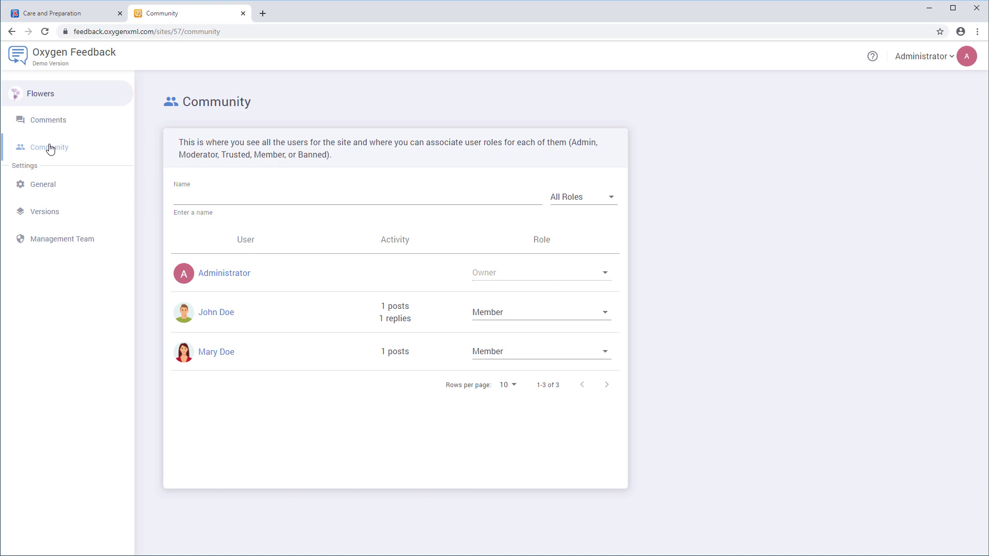
Change the single-post commenter's role from Member to Trusted and confirm trusting them.
{"action": "left_click", "coordinate": [572, 354]}
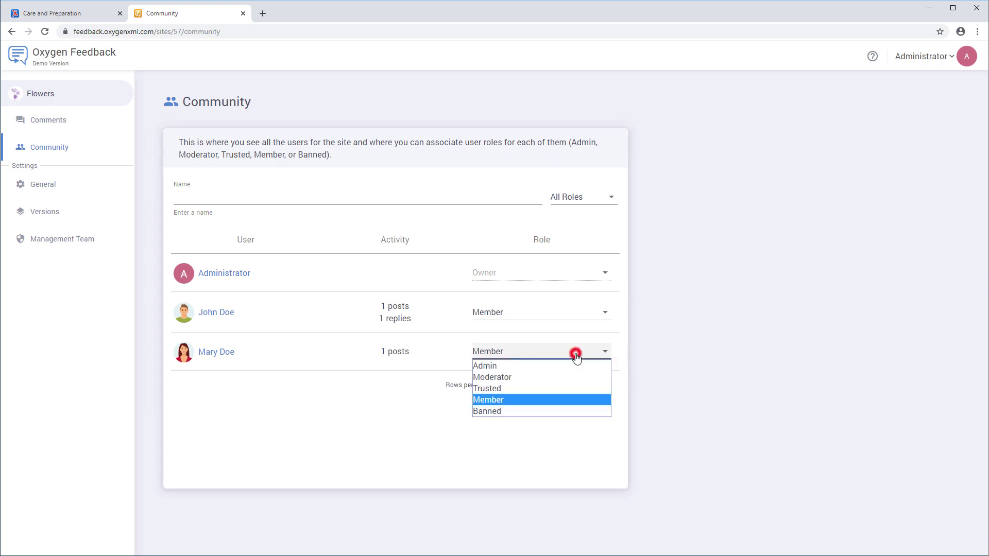
{"action": "left_click", "coordinate": [558, 388]}
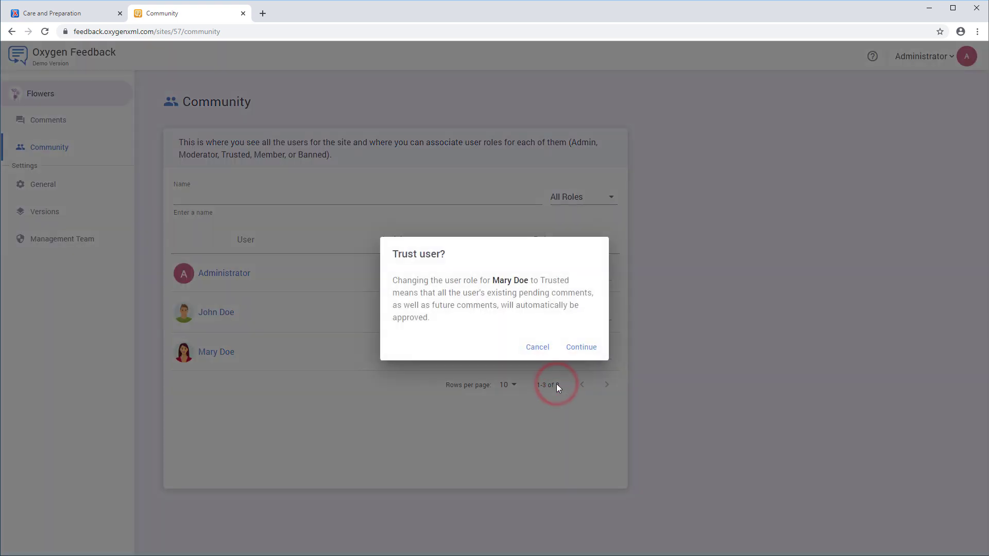
{"action": "left_click", "coordinate": [576, 347]}
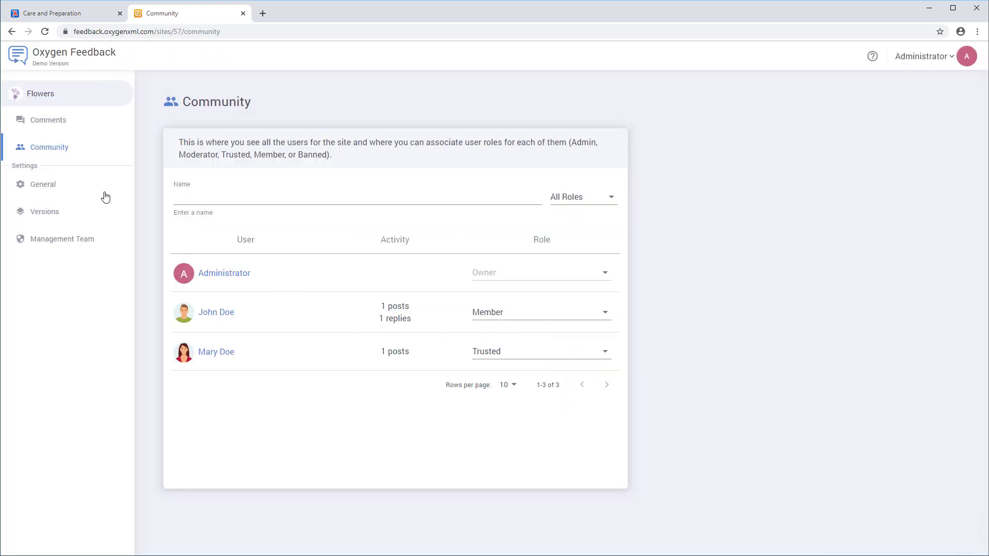
In General settings, set comment moderation to None, allow anonymous users, and save.
{"action": "left_click", "coordinate": [50, 185]}
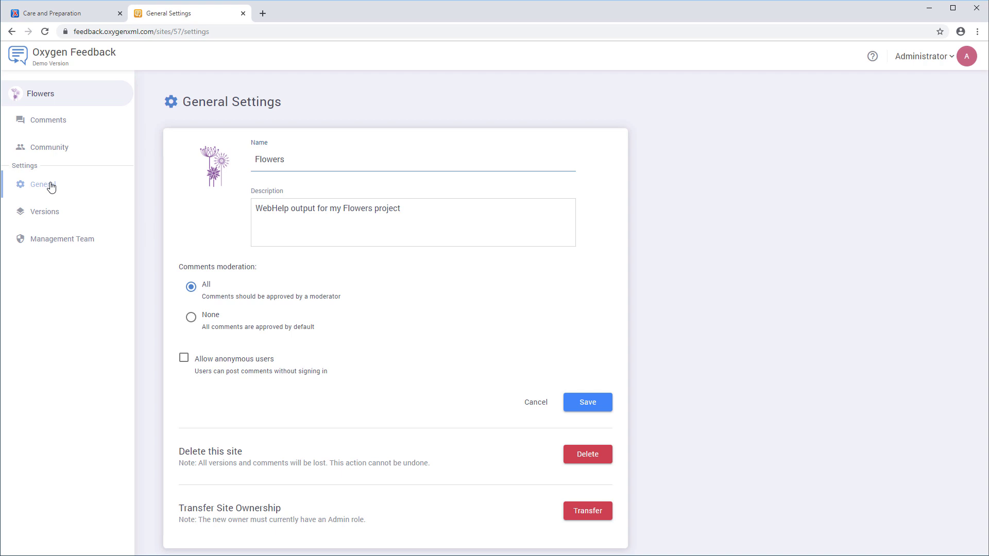
{"action": "left_click", "coordinate": [191, 318]}
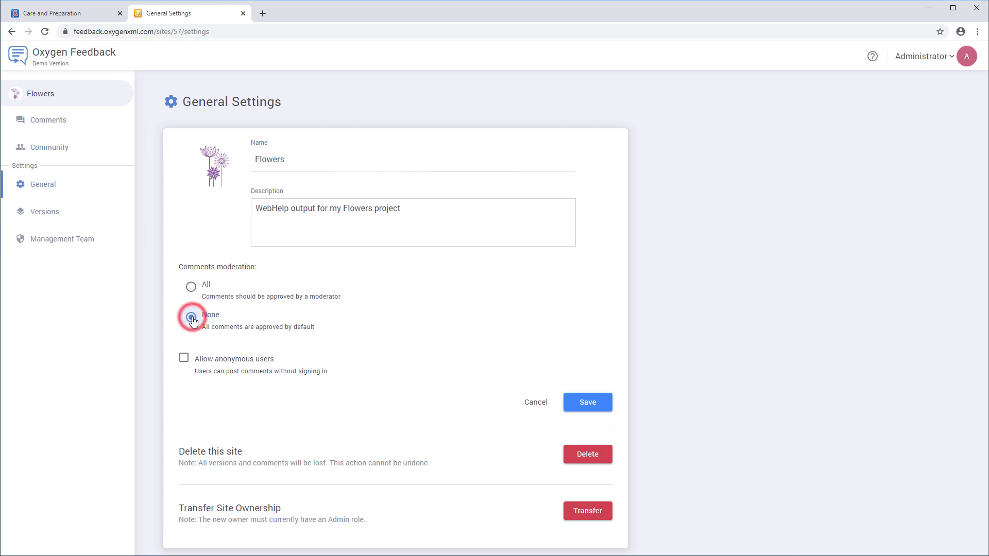
{"action": "left_click", "coordinate": [184, 359]}
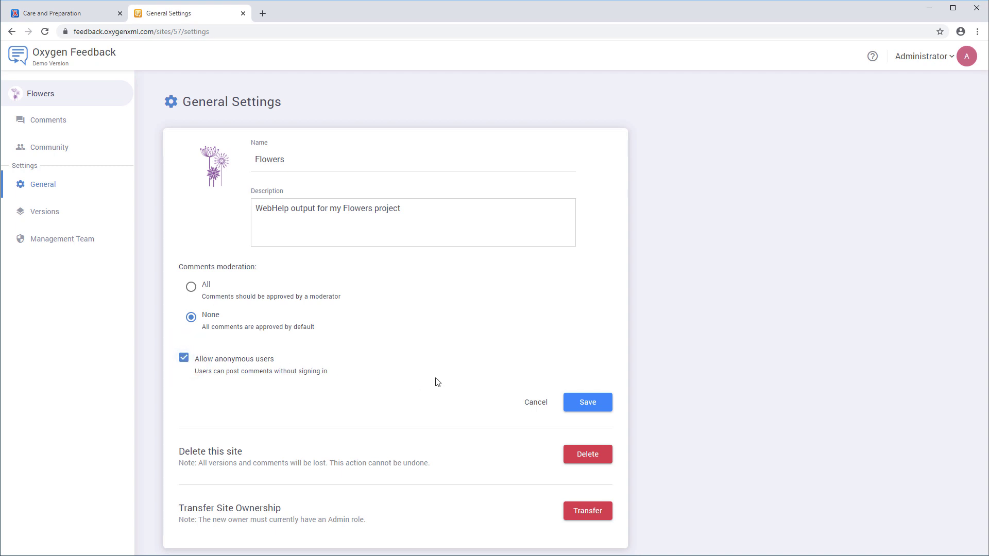
{"action": "left_click", "coordinate": [576, 406]}
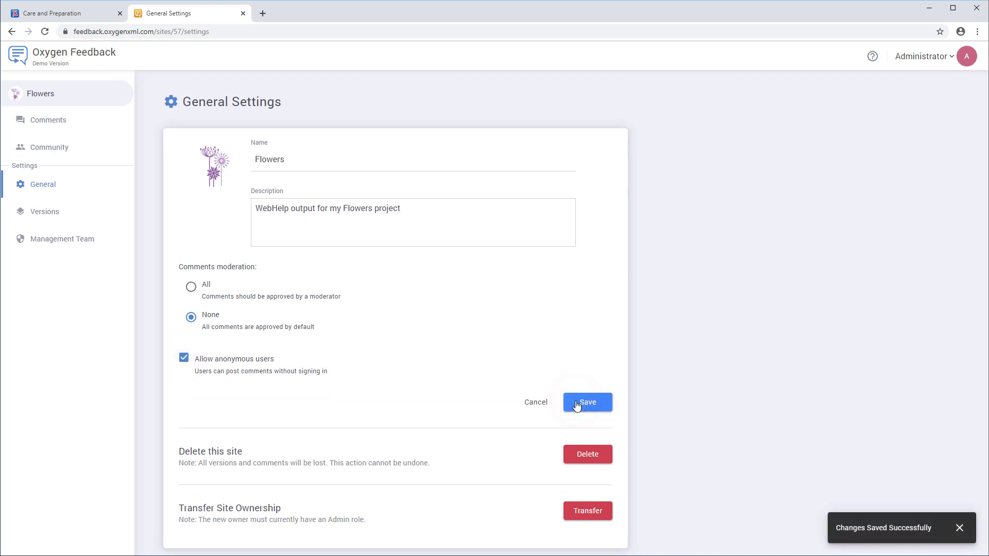
{"action": "left_click", "coordinate": [53, 212]}
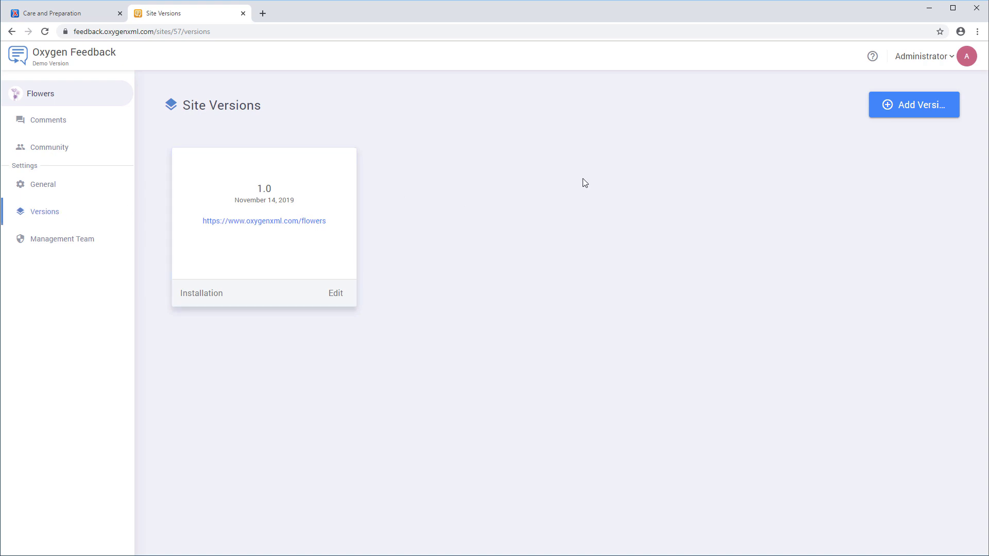
Edit site version 1.0 to read 1.1, save it, then check its installation instructions.
{"action": "left_click", "coordinate": [914, 107]}
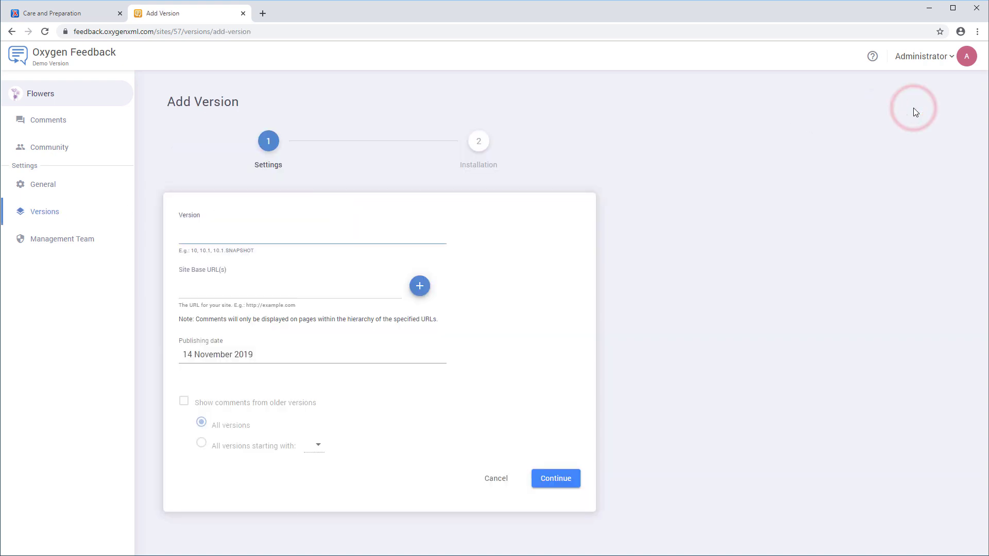
{"action": "left_click", "coordinate": [62, 214]}
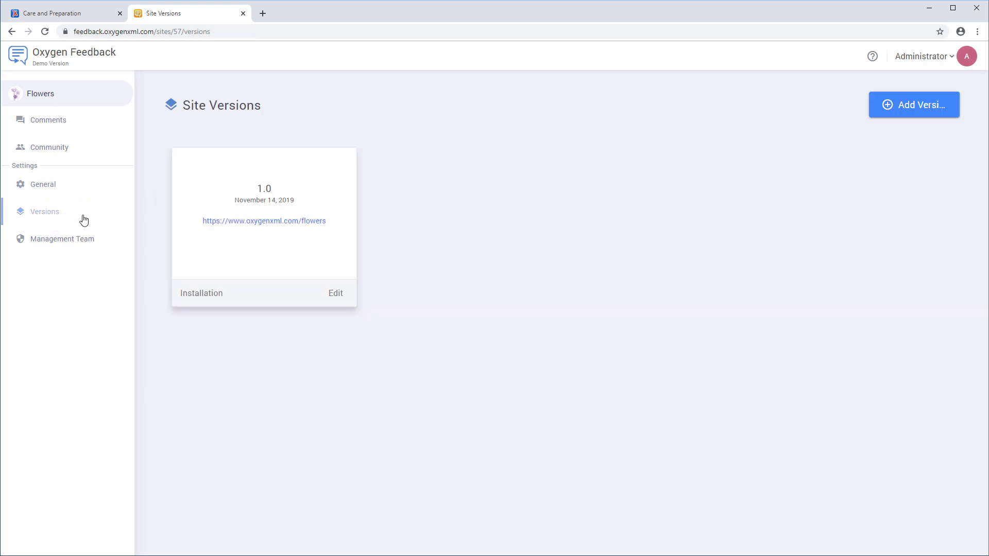
{"action": "left_click", "coordinate": [332, 293]}
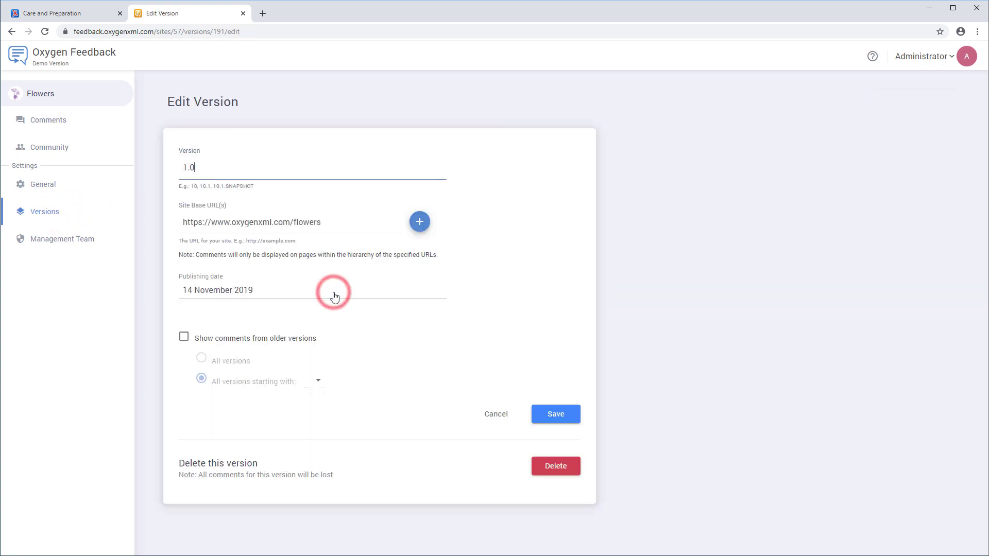
{"action": "key", "text": "BackSpace"}
{"action": "type", "text": "1"}
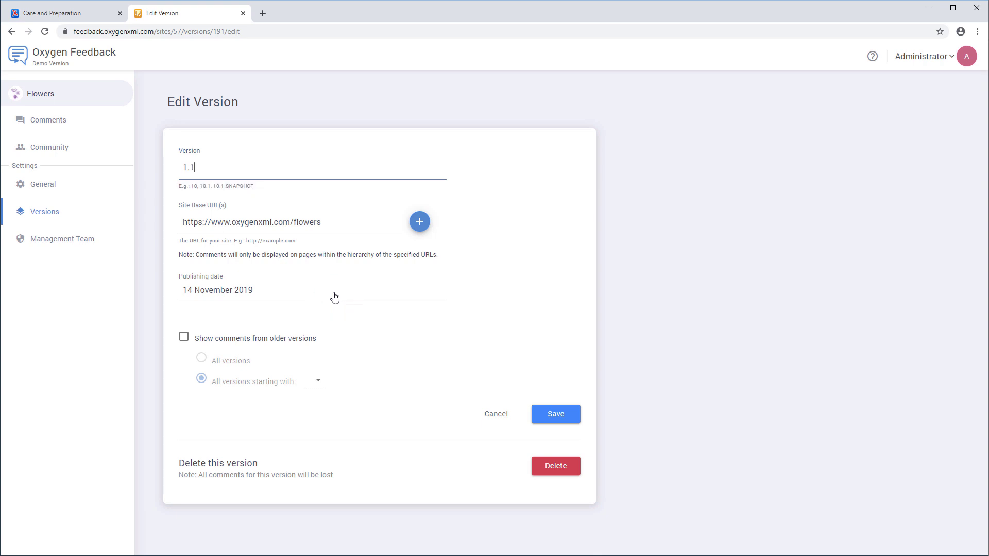
{"action": "left_click", "coordinate": [546, 414]}
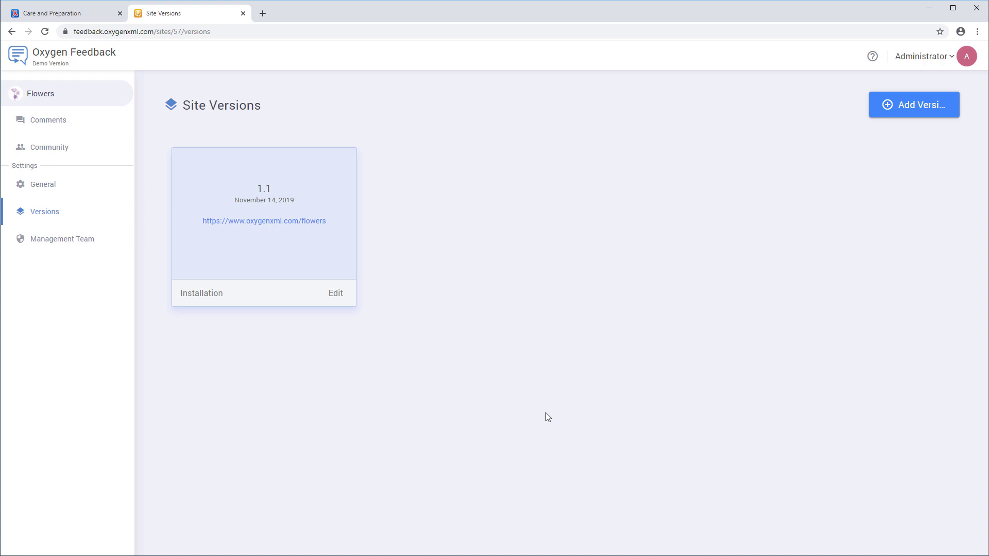
{"action": "left_click", "coordinate": [210, 297]}
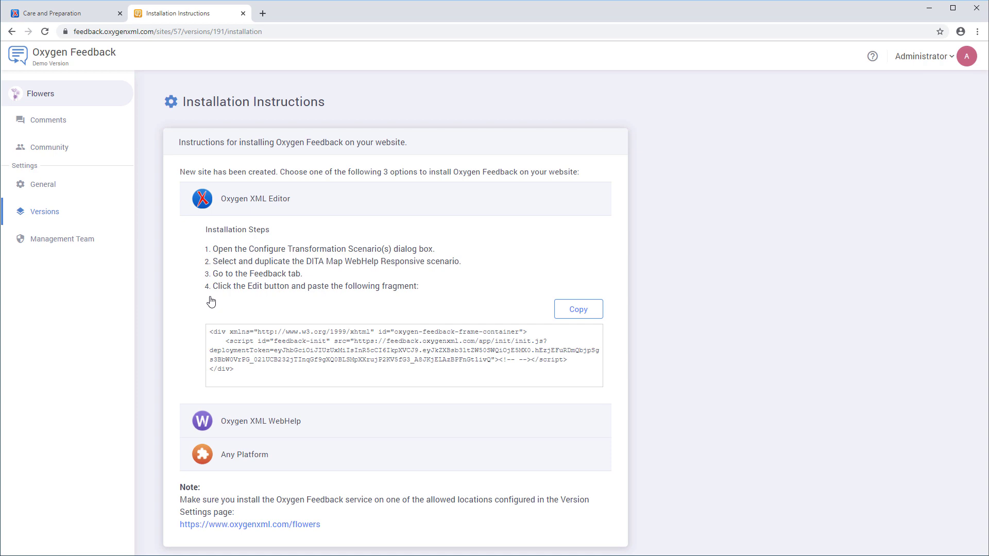
{"action": "left_click", "coordinate": [74, 243]}
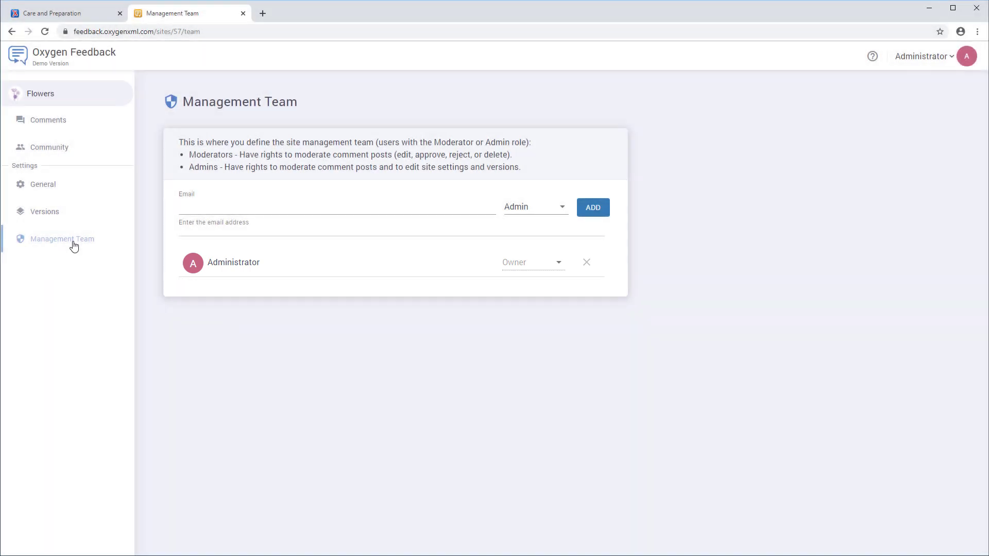
Add a team member by their e-mail address with the Moderator role and confirm the invitation.
{"action": "left_click", "coordinate": [222, 203]}
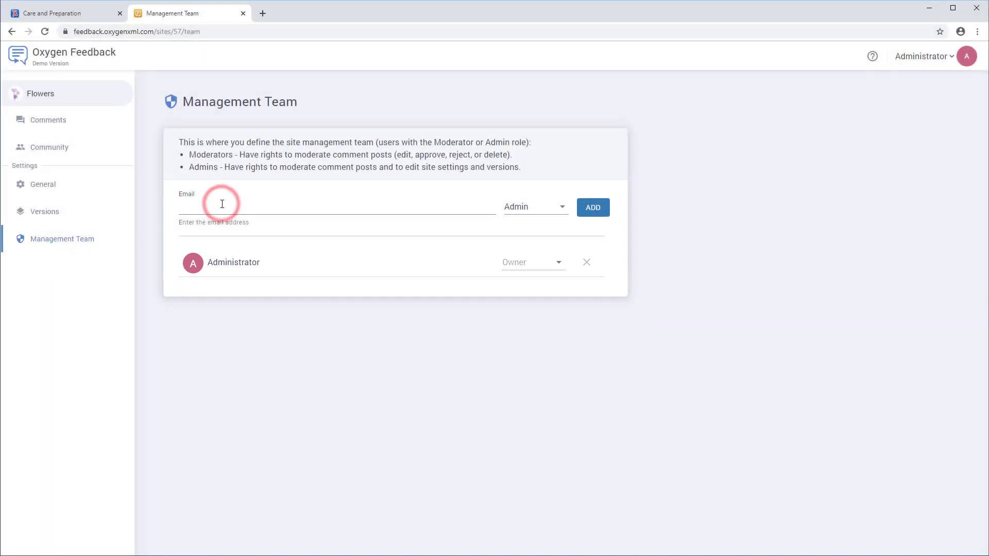
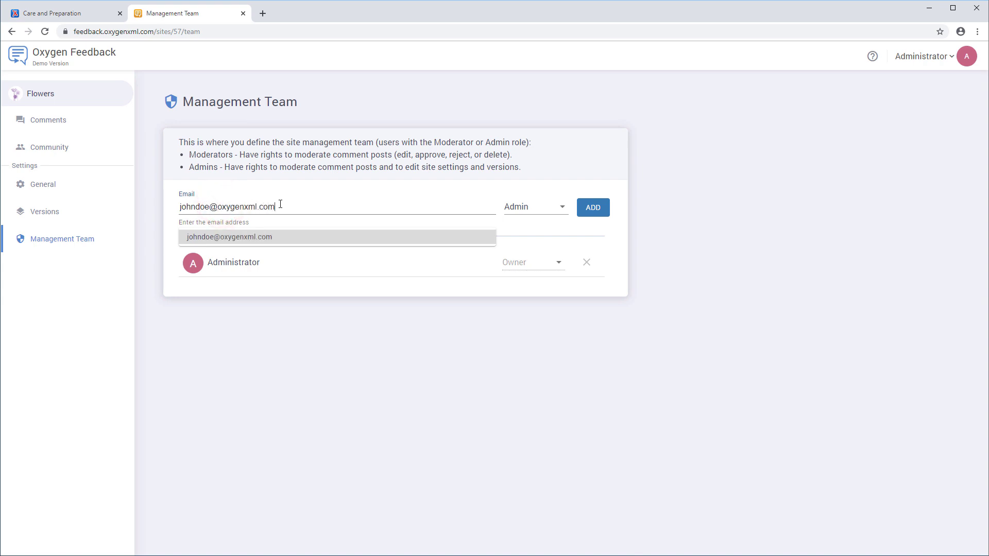
{"action": "left_click", "coordinate": [551, 207]}
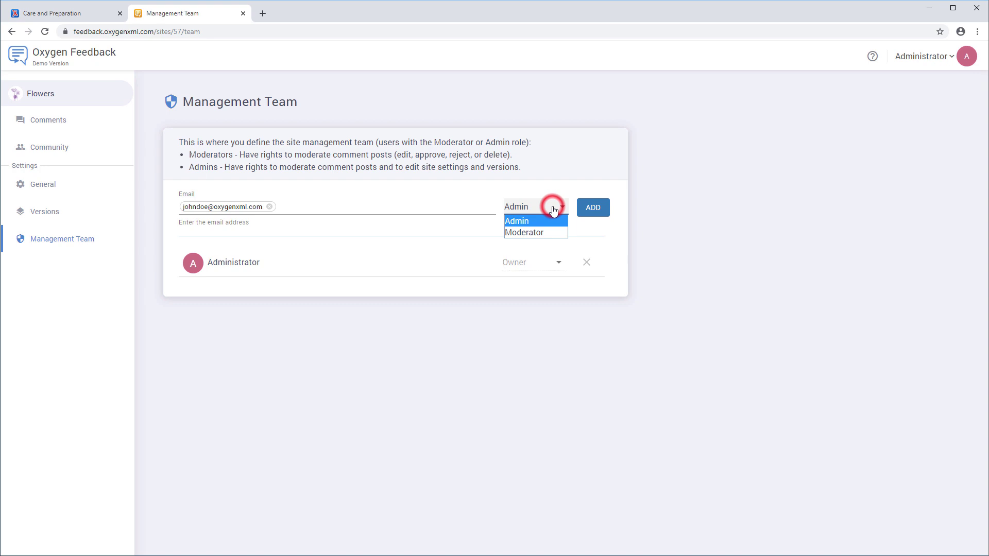
{"action": "left_click", "coordinate": [550, 233]}
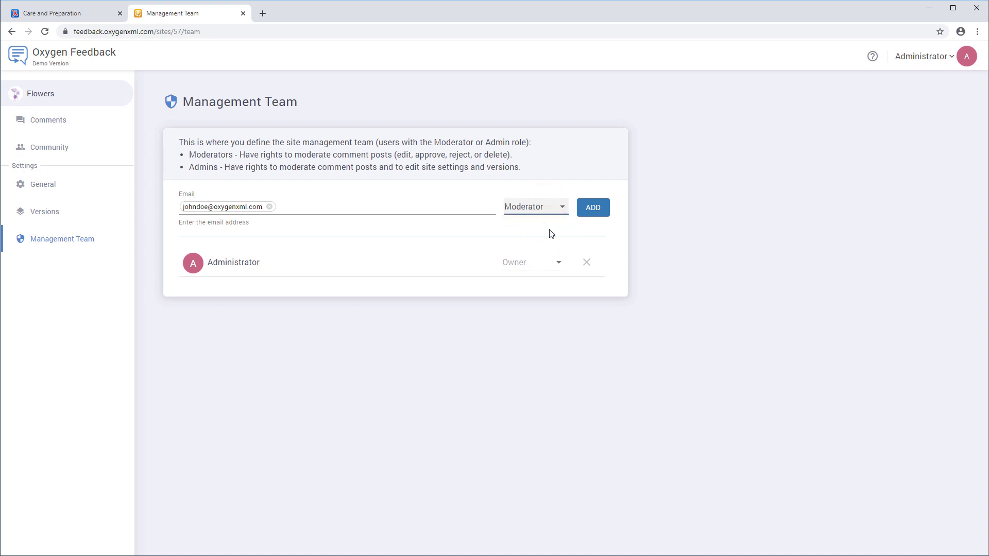
{"action": "left_click", "coordinate": [587, 212]}
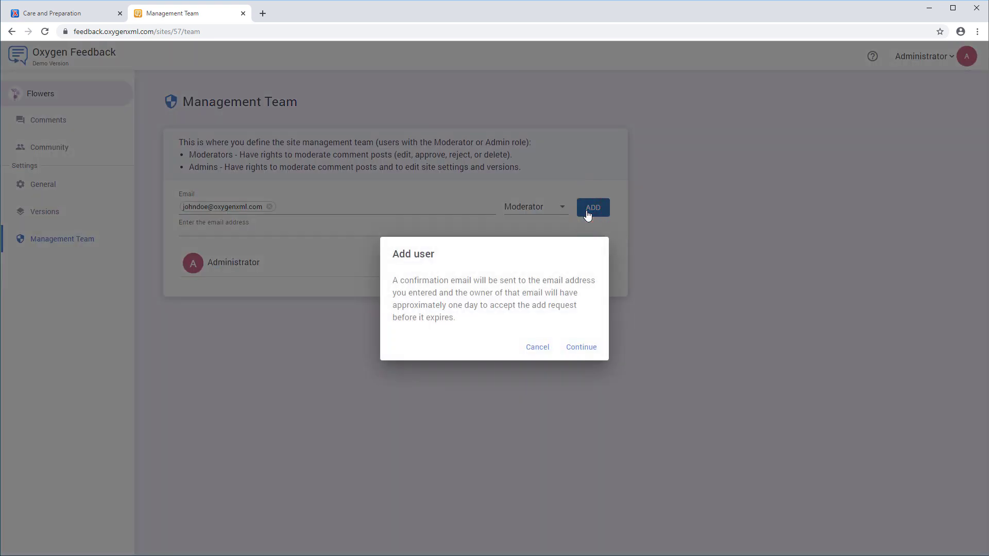
{"action": "left_click", "coordinate": [584, 347]}
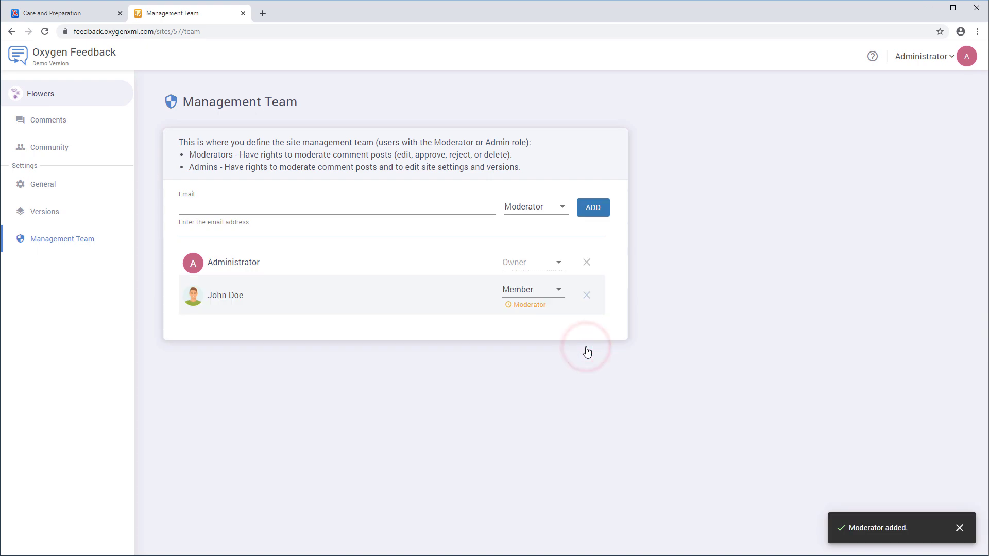